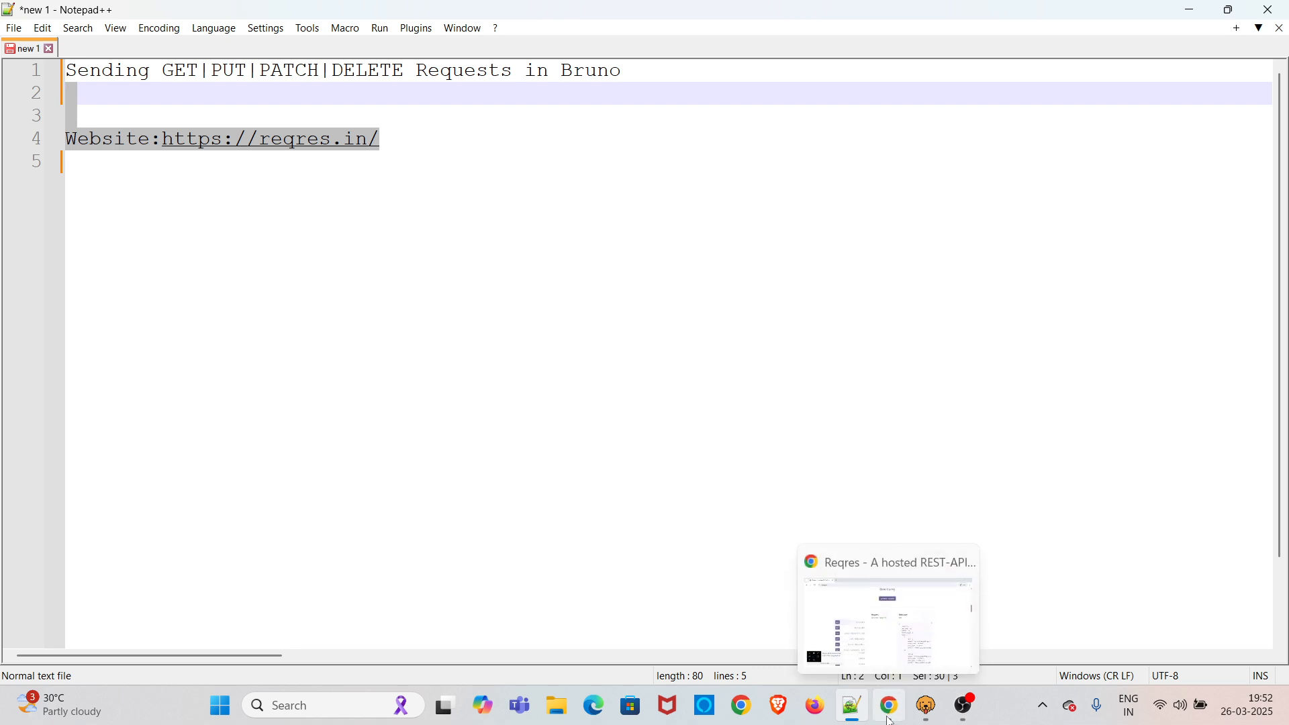
- Switch to Chrome, show the Reqres GET single user example, and open its /api/users/2 endpoint in a new tab
{"action": "left_click", "coordinate": [889, 706]}
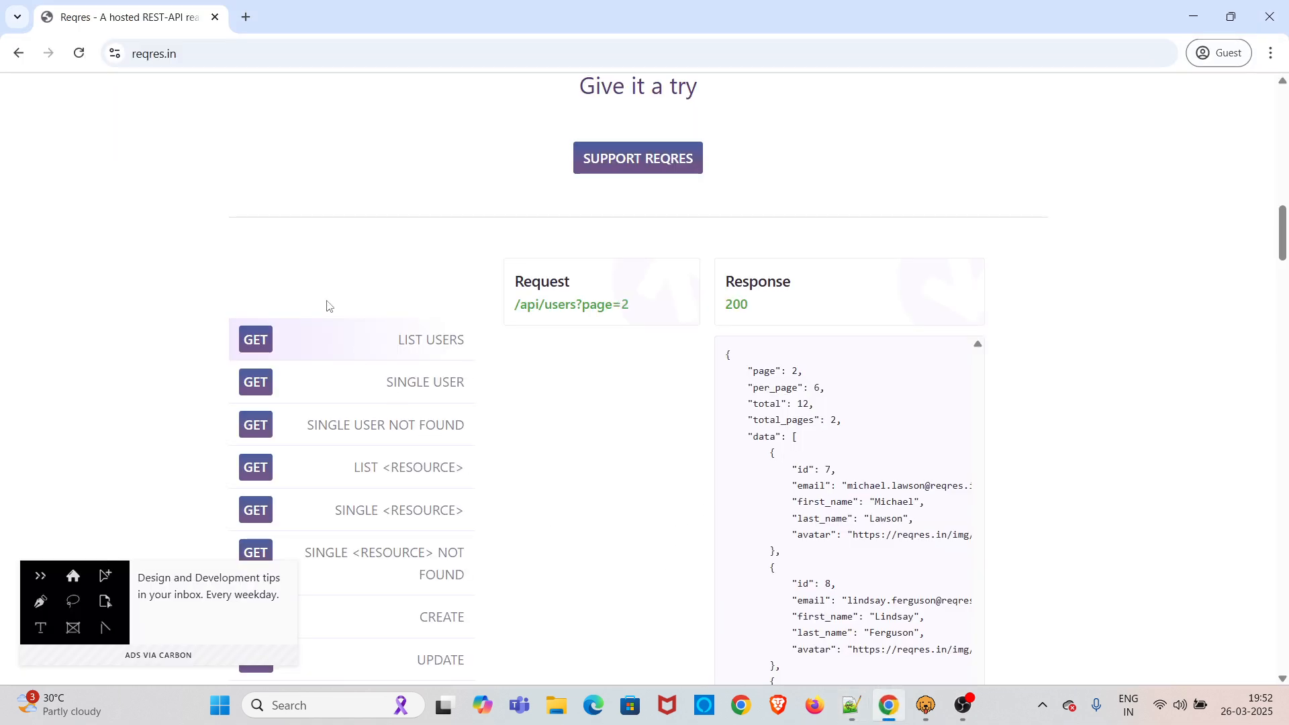
{"action": "left_click", "coordinate": [171, 56]}
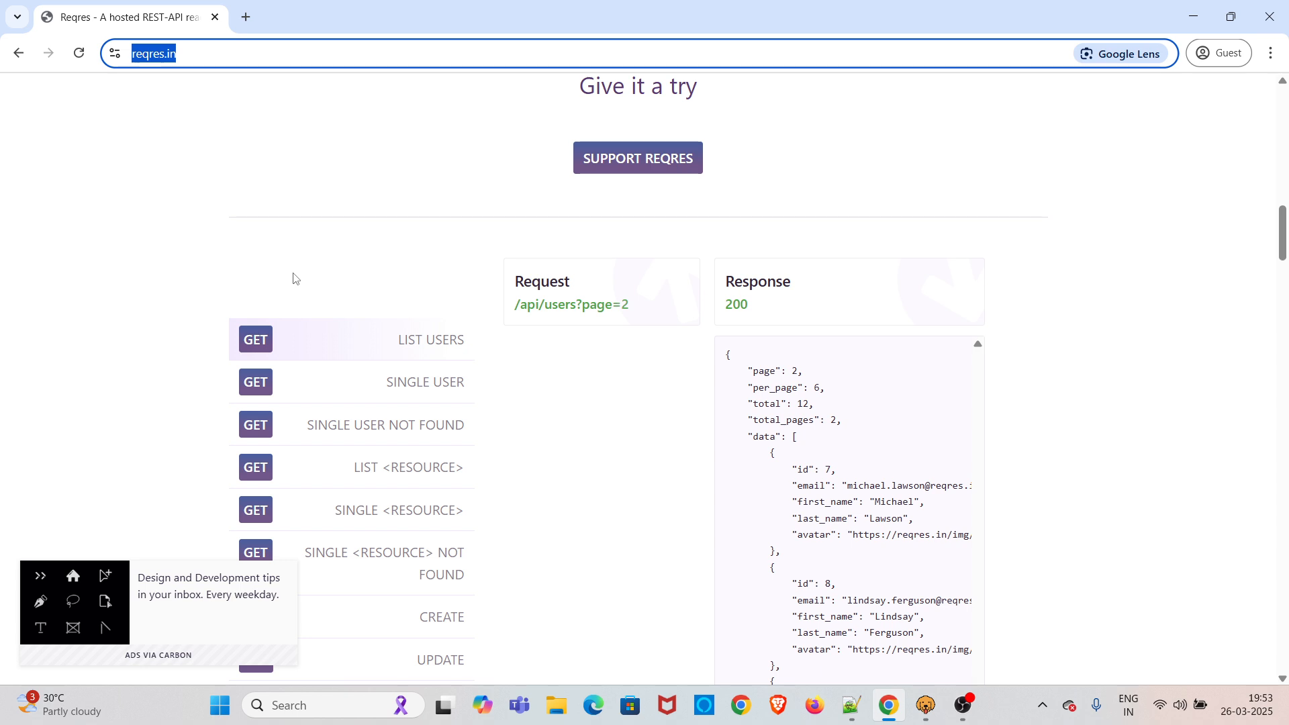
{"action": "left_click", "coordinate": [432, 388]}
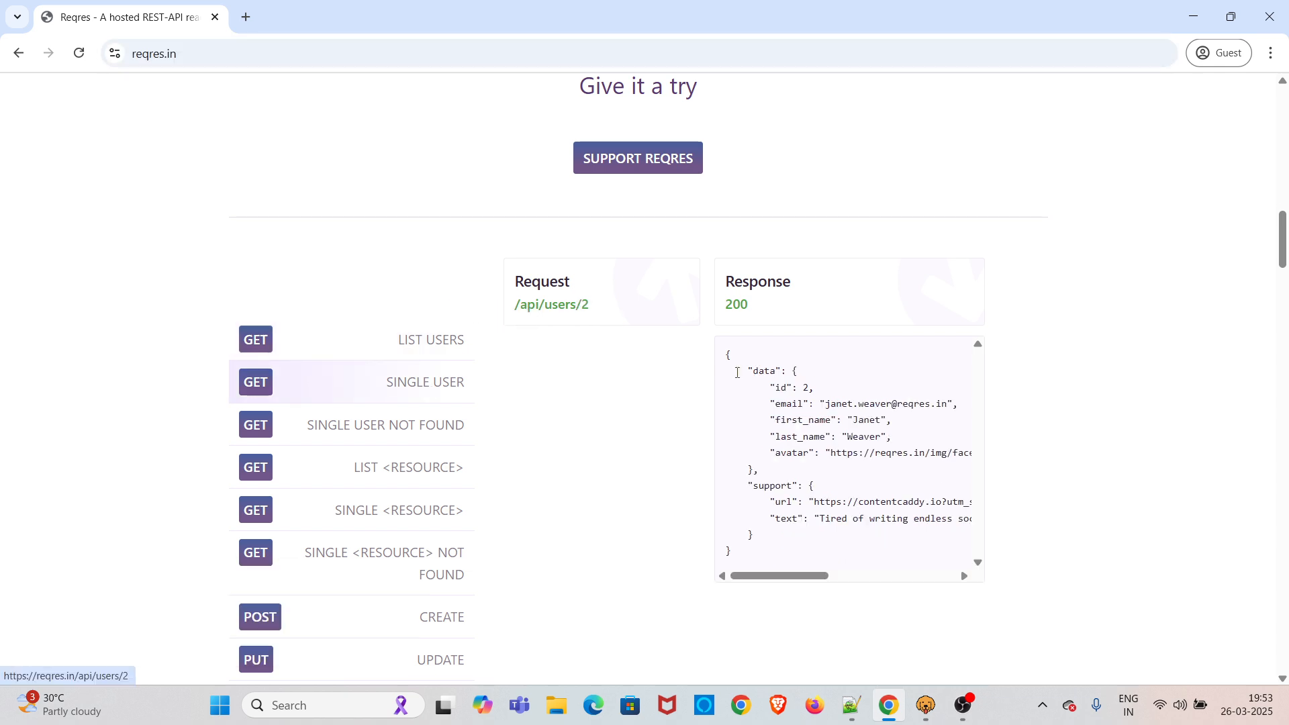
{"action": "left_click_drag", "start_coordinate": [725, 352], "coordinate": [761, 577]}
{"action": "left_click_drag", "start_coordinate": [750, 306], "coordinate": [723, 312]}
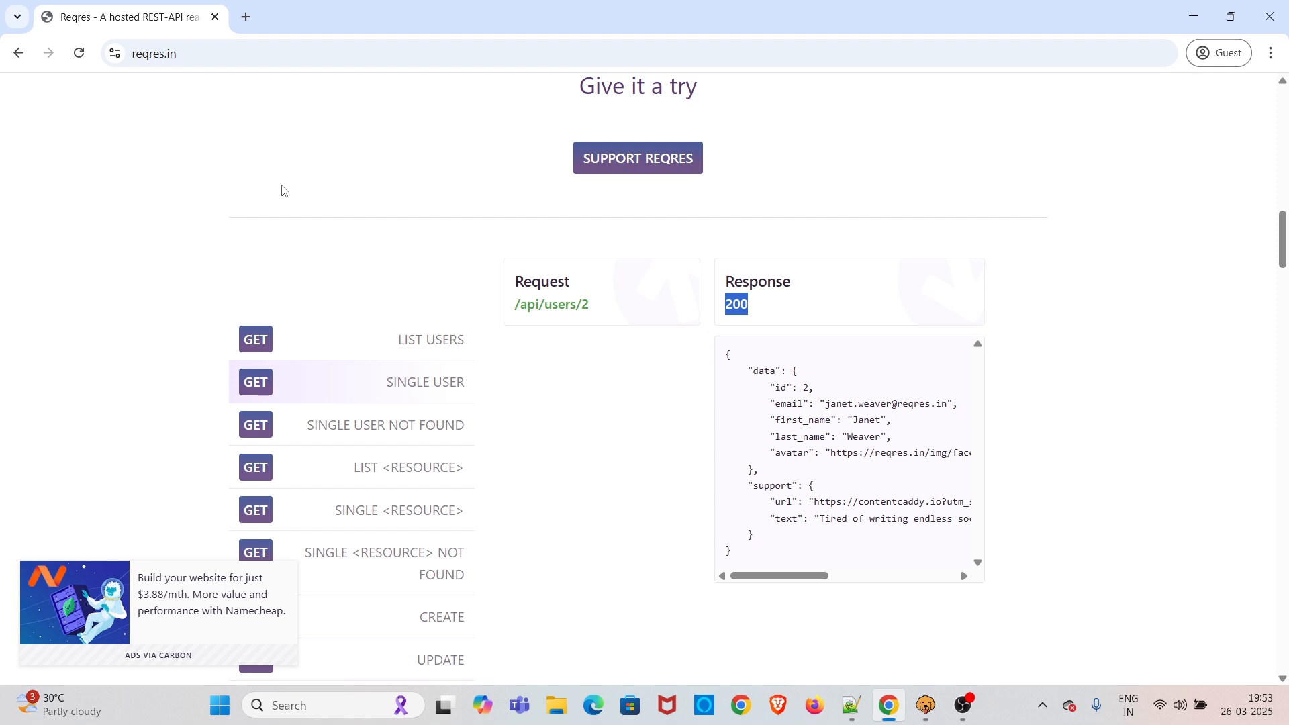
{"action": "middle_click", "coordinate": [541, 309]}
{"action": "left_click", "coordinate": [330, 21]}
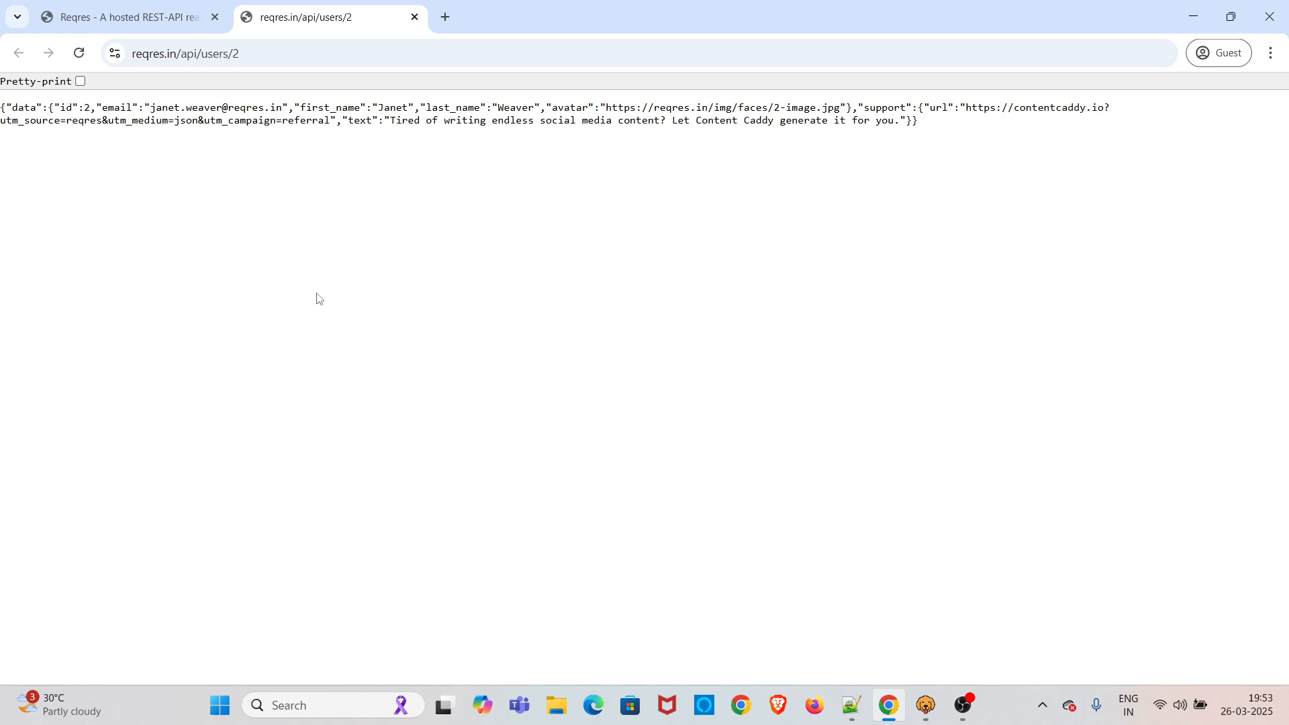
- Switch to Bruno and start a new HTTP request named GetUser in the Reqres collection
{"action": "left_click", "coordinate": [916, 715]}
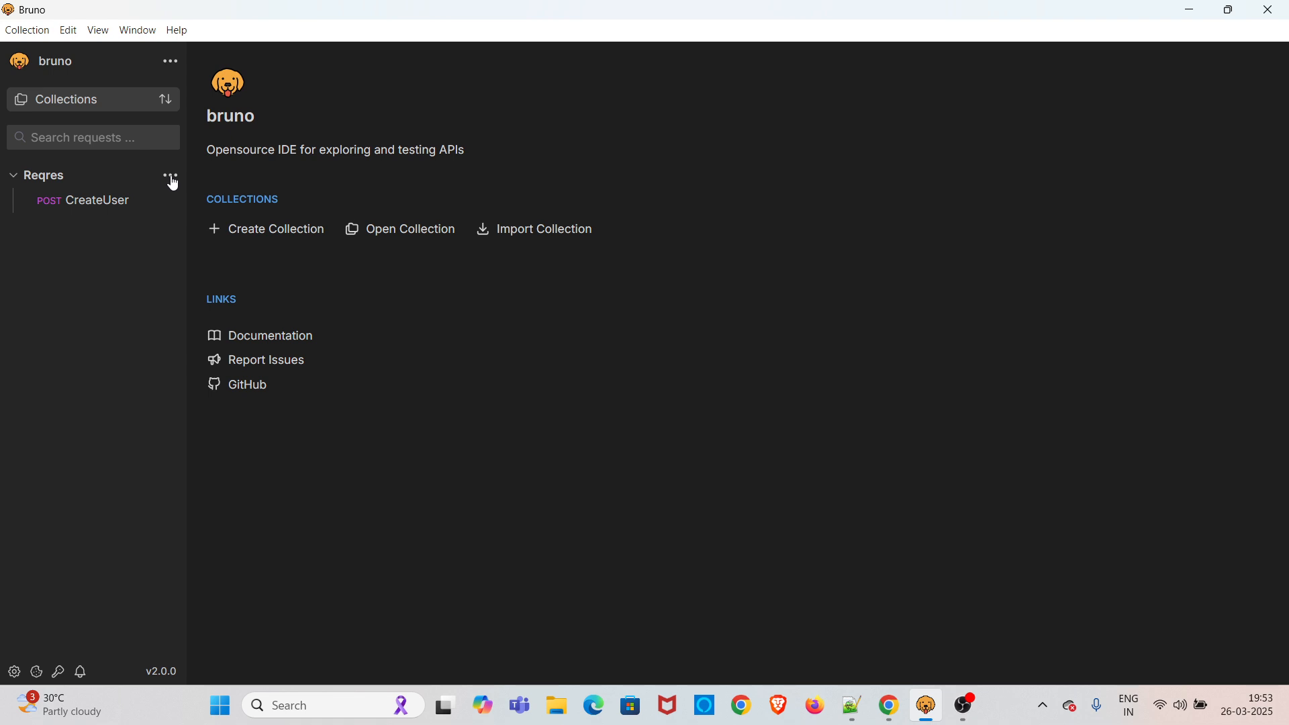
{"action": "left_click", "coordinate": [173, 183]}
{"action": "left_click", "coordinate": [140, 201]}
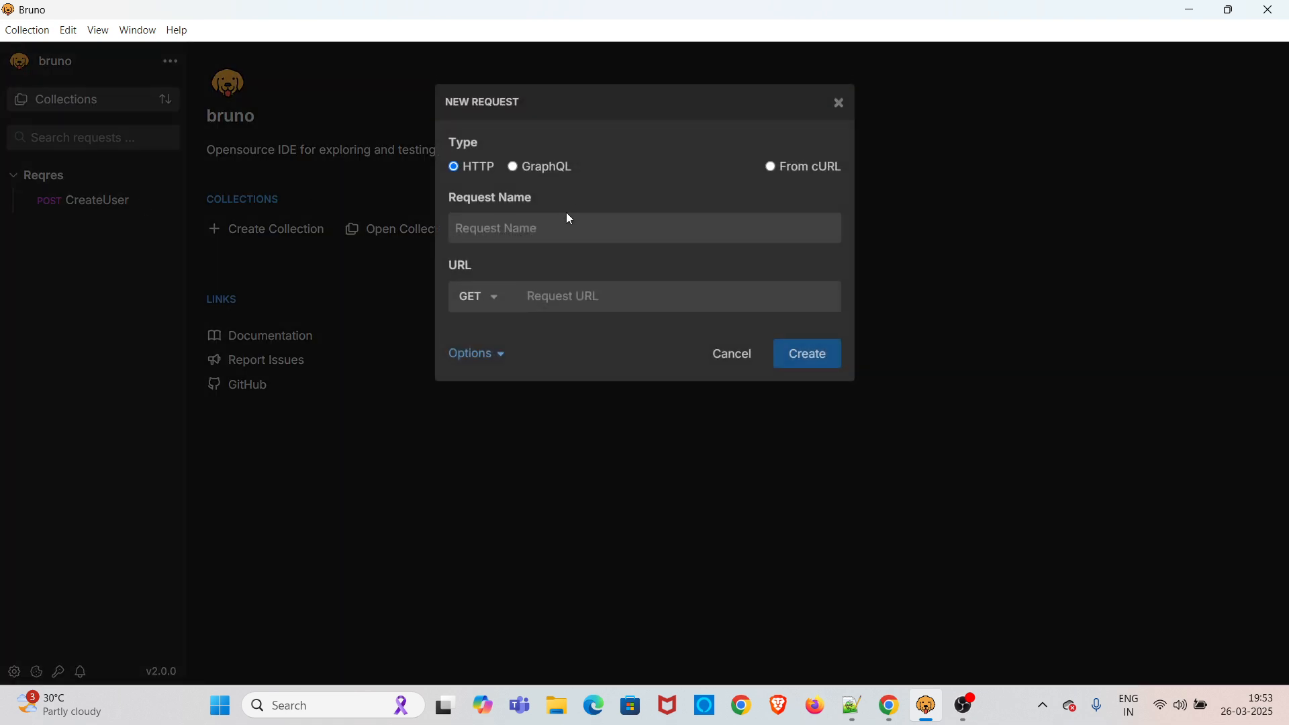
{"action": "type", "text": "GetUser"}
{"action": "left_click", "coordinate": [890, 705]}
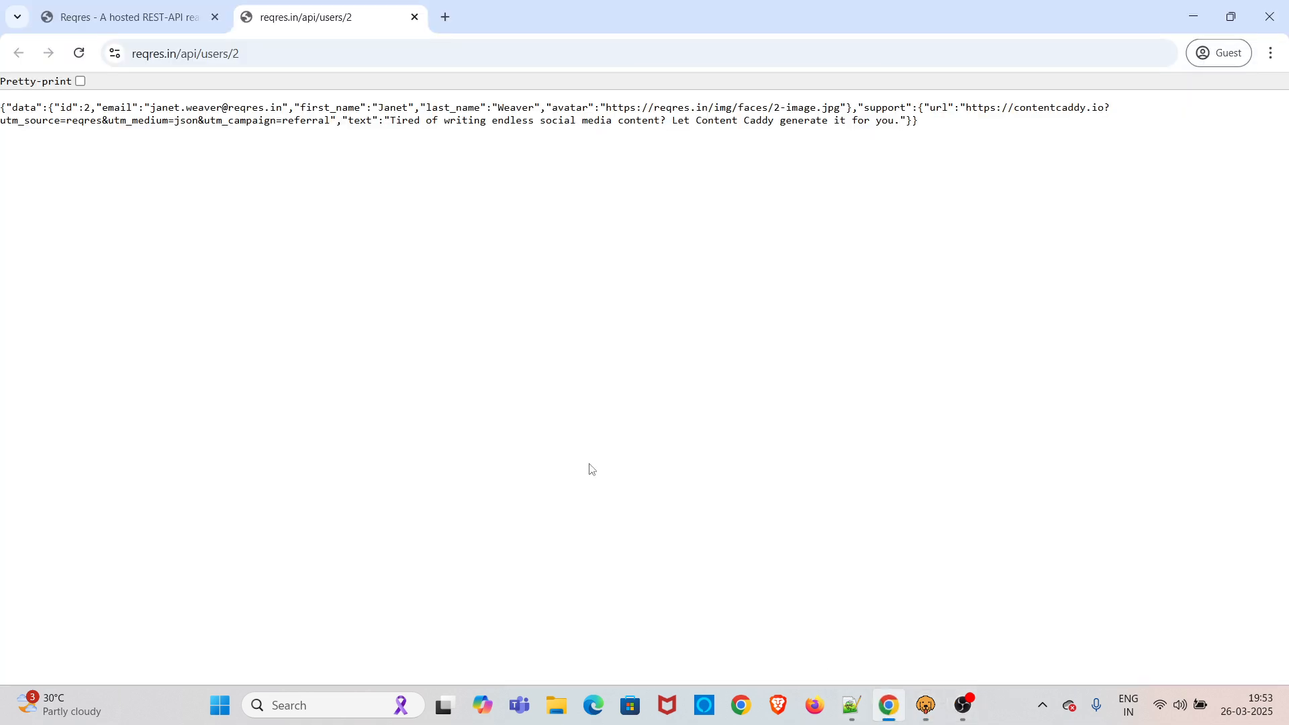
{"action": "left_click", "coordinate": [252, 42]}
{"action": "key", "text": "ctrl+c"}
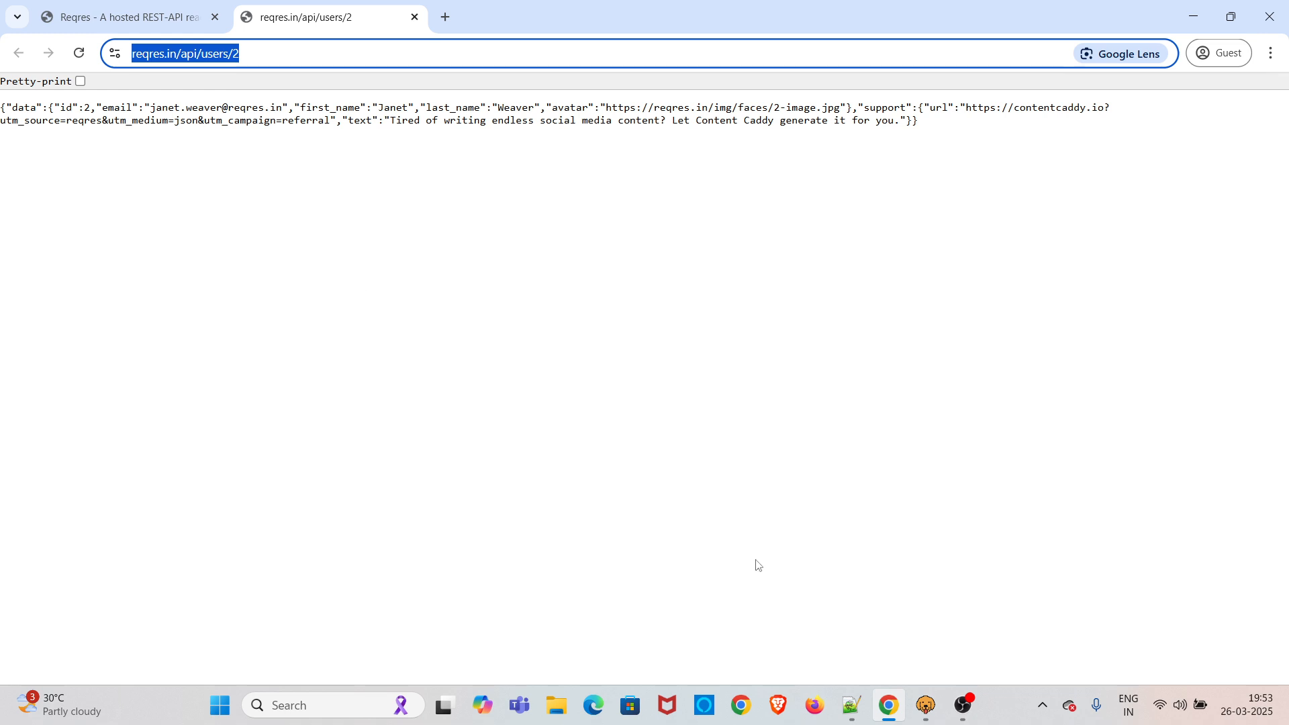
{"action": "left_click", "coordinate": [926, 705]}
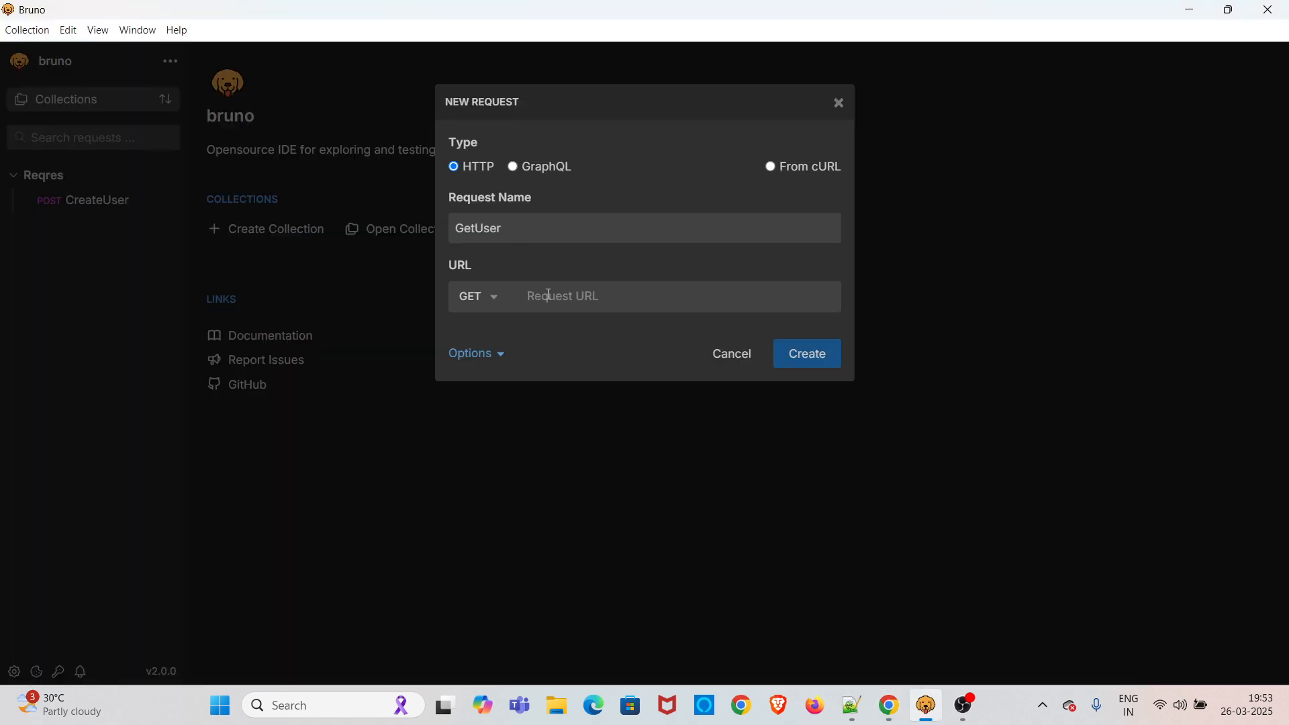
{"action": "left_click", "coordinate": [549, 293]}
{"action": "key", "text": "ctrl+v"}
{"action": "left_click", "coordinate": [805, 362]}
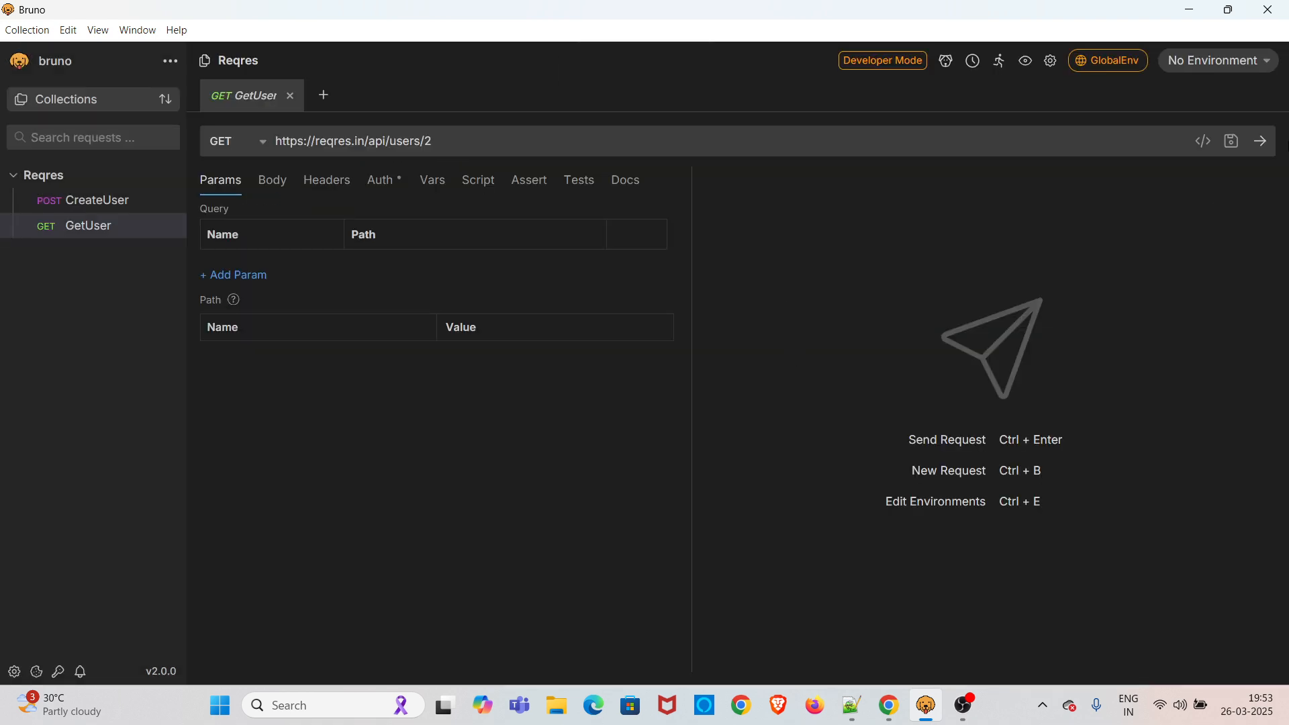
{"action": "left_click", "coordinate": [1260, 141]}
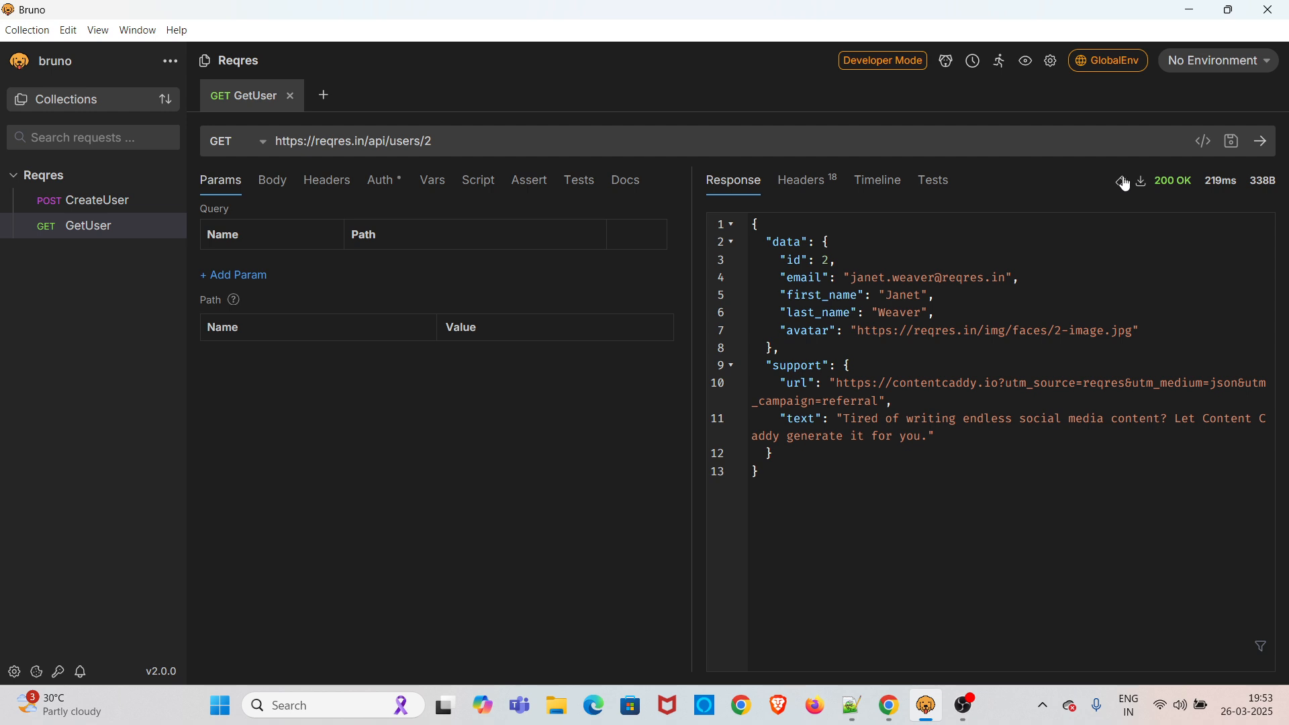
{"action": "left_click_drag", "start_coordinate": [771, 490], "coordinate": [721, 222]}
- Switch to Chrome, show the Reqres PUT update example, and replace the old endpoint tab with one opened from this example
{"action": "left_click", "coordinate": [889, 705]}
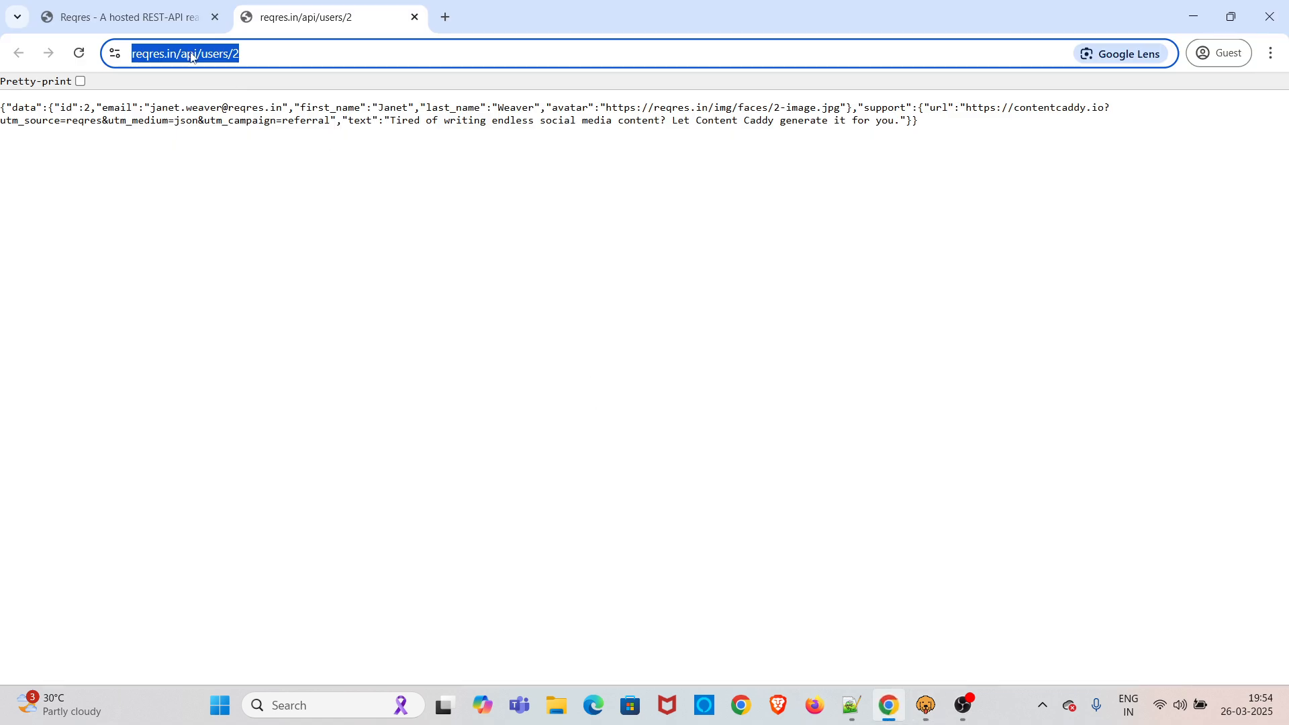
{"action": "left_click", "coordinate": [127, 17]}
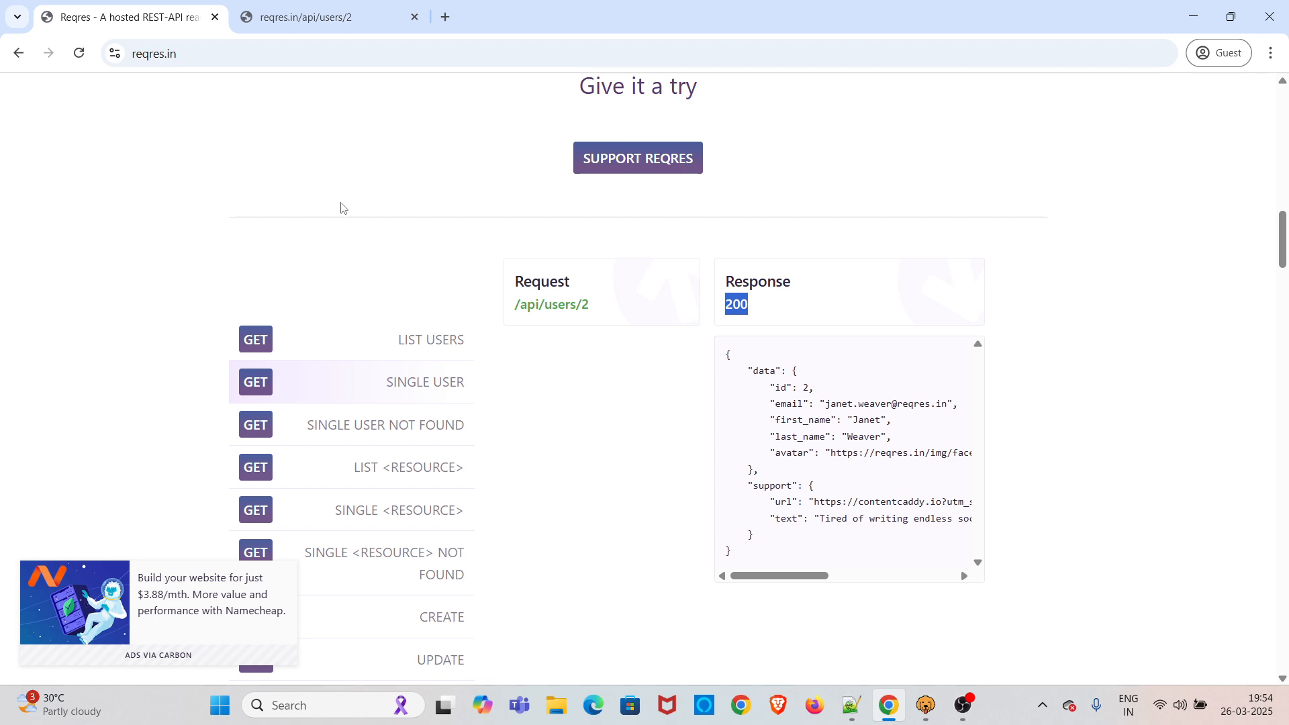
{"action": "scroll", "coordinate": [341, 208], "scroll_direction": "down", "scroll_amount": 2}
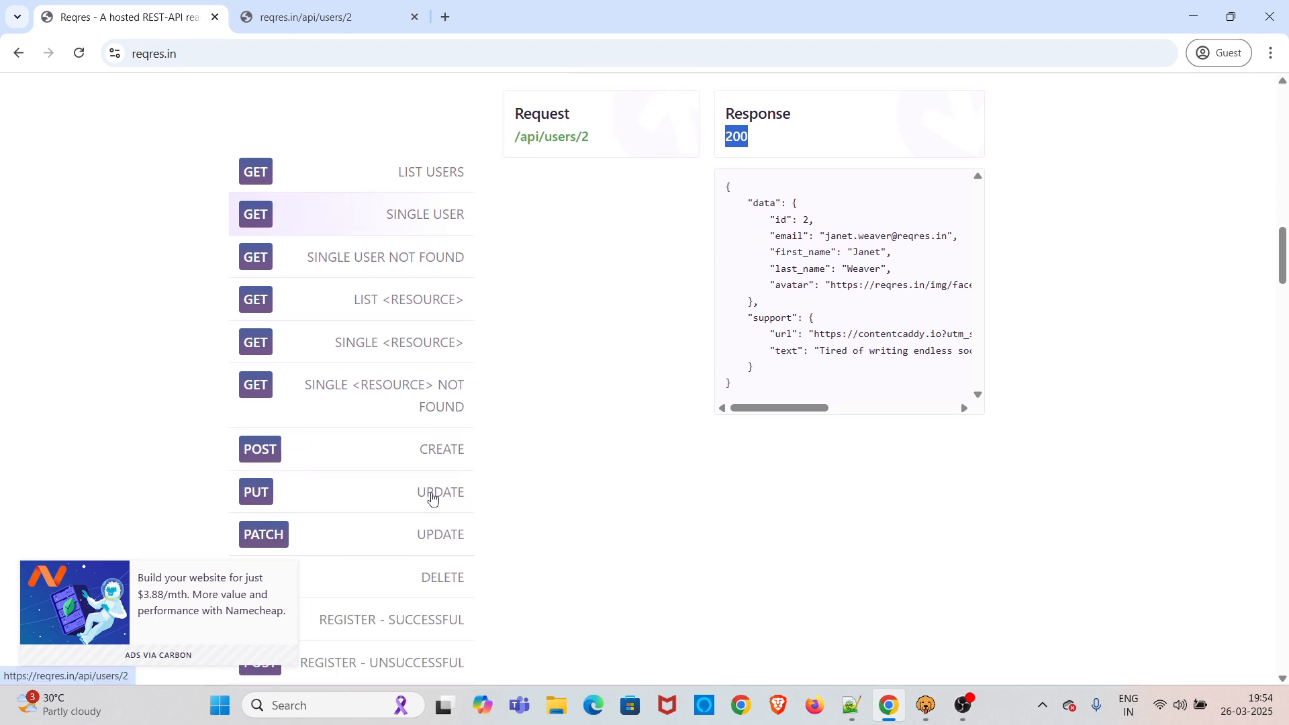
{"action": "left_click", "coordinate": [432, 498]}
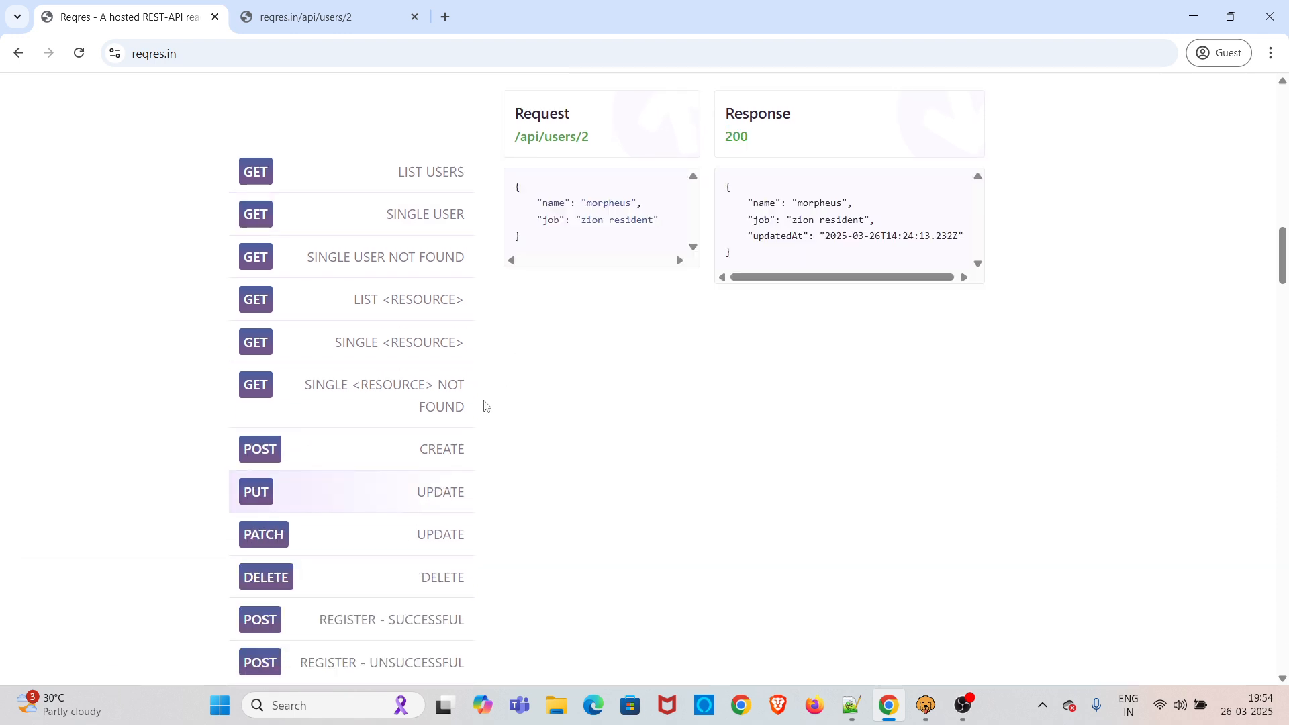
{"action": "scroll", "coordinate": [556, 278], "scroll_direction": "up", "scroll_amount": 1}
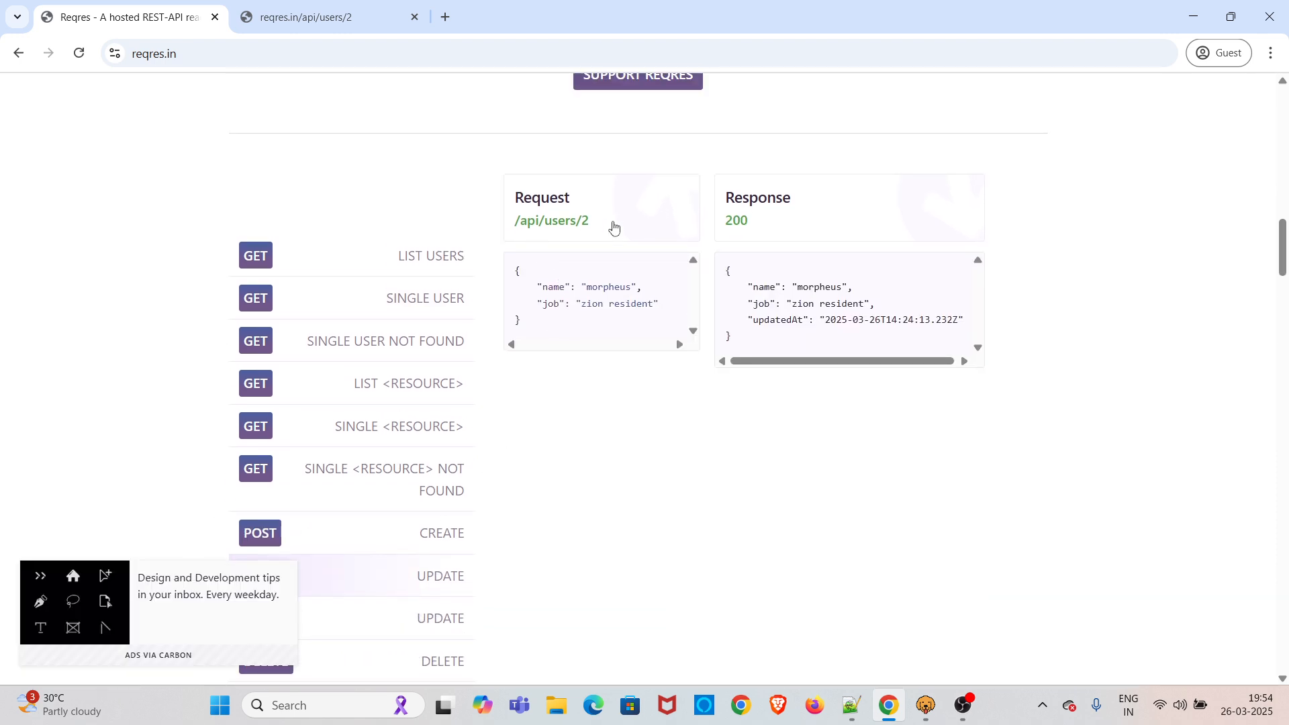
{"action": "left_click", "coordinate": [413, 18]}
{"action": "middle_click", "coordinate": [538, 229]}
{"action": "left_click", "coordinate": [339, 20]}
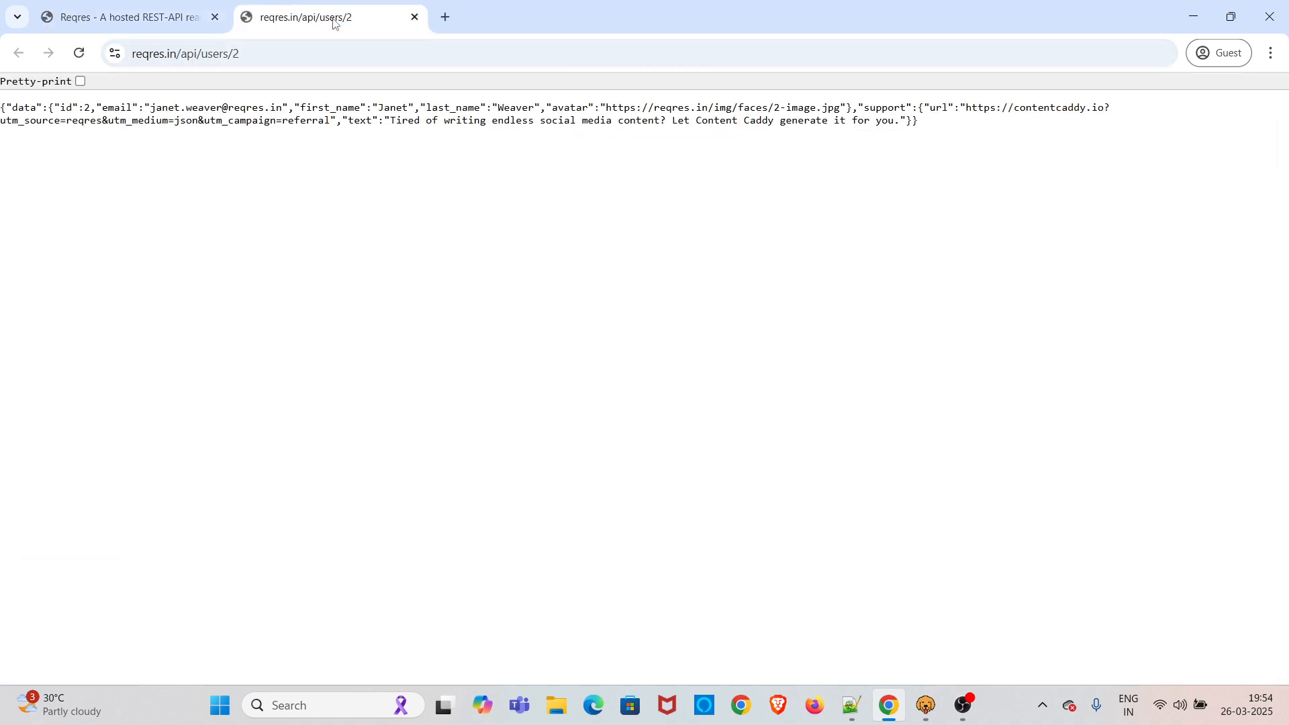
{"action": "left_click", "coordinate": [174, 23]}
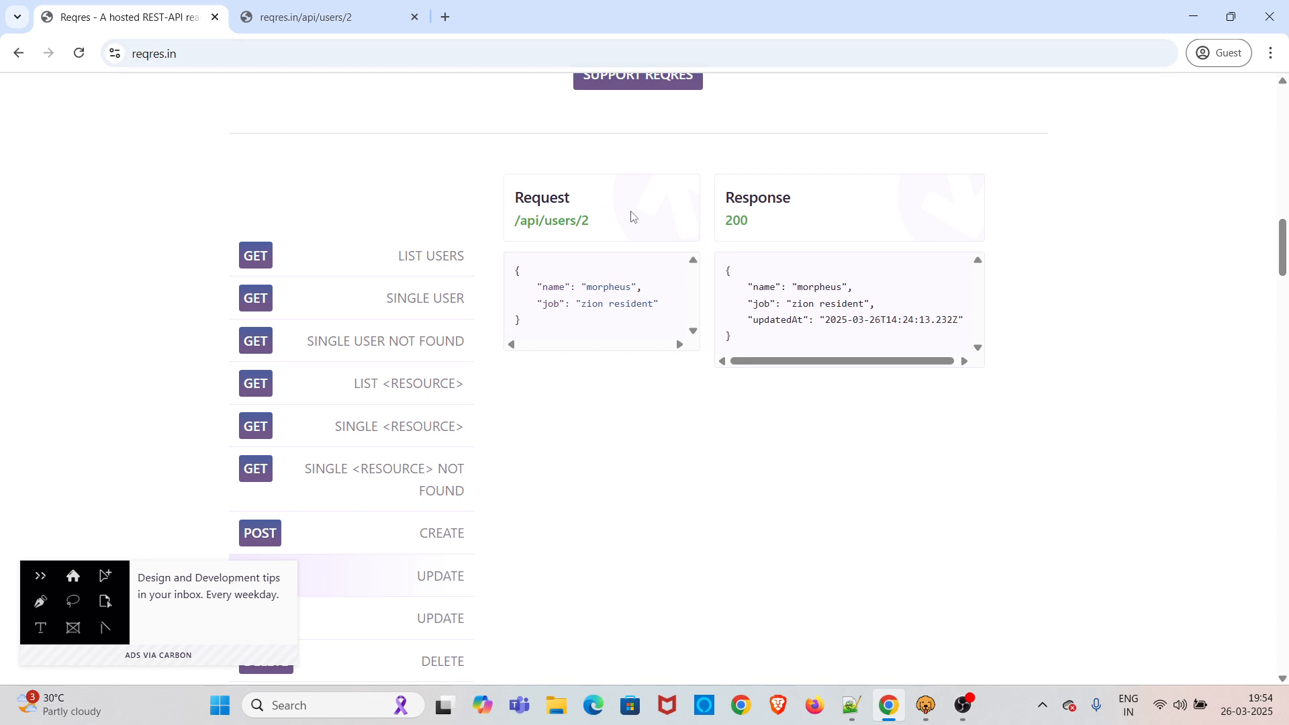
- Switch to Bruno and start a new request named UpdateUser in the Reqres collection with the PUT method
{"action": "left_click", "coordinate": [924, 706]}
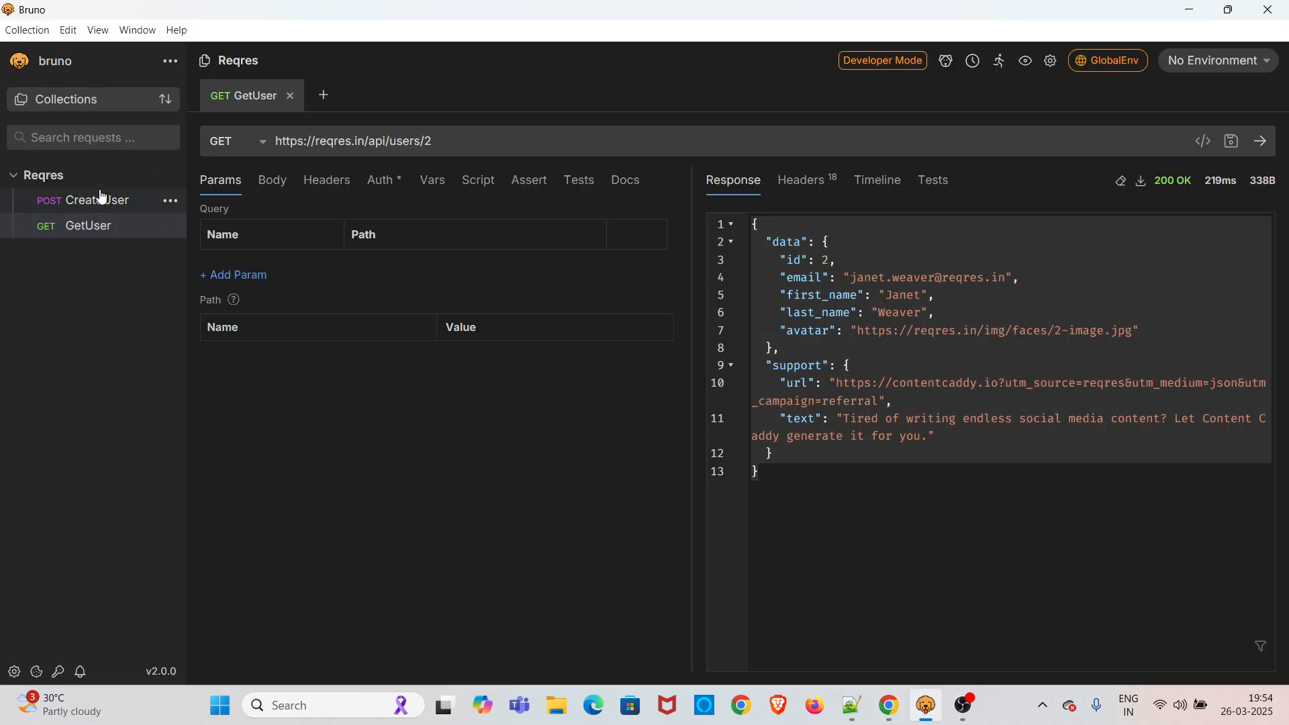
{"action": "left_click", "coordinate": [168, 177]}
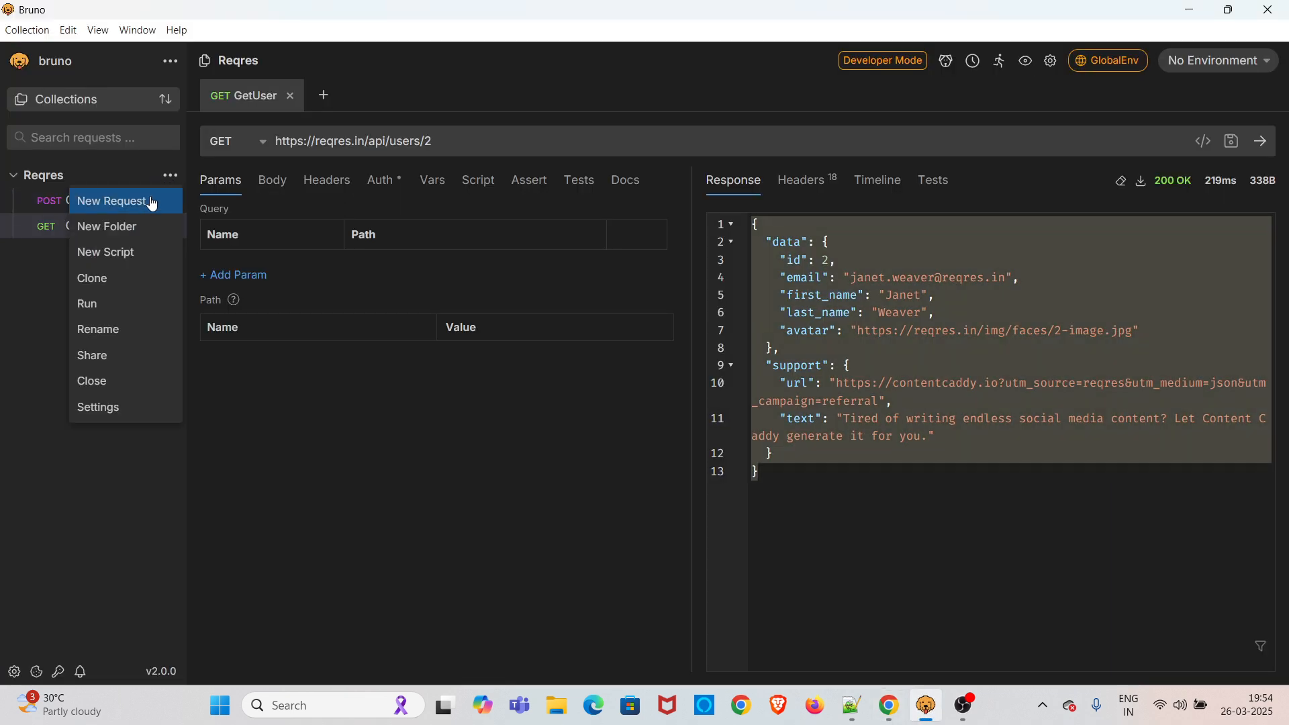
{"action": "left_click", "coordinate": [131, 202]}
{"action": "type", "text": "UpdateUser"}
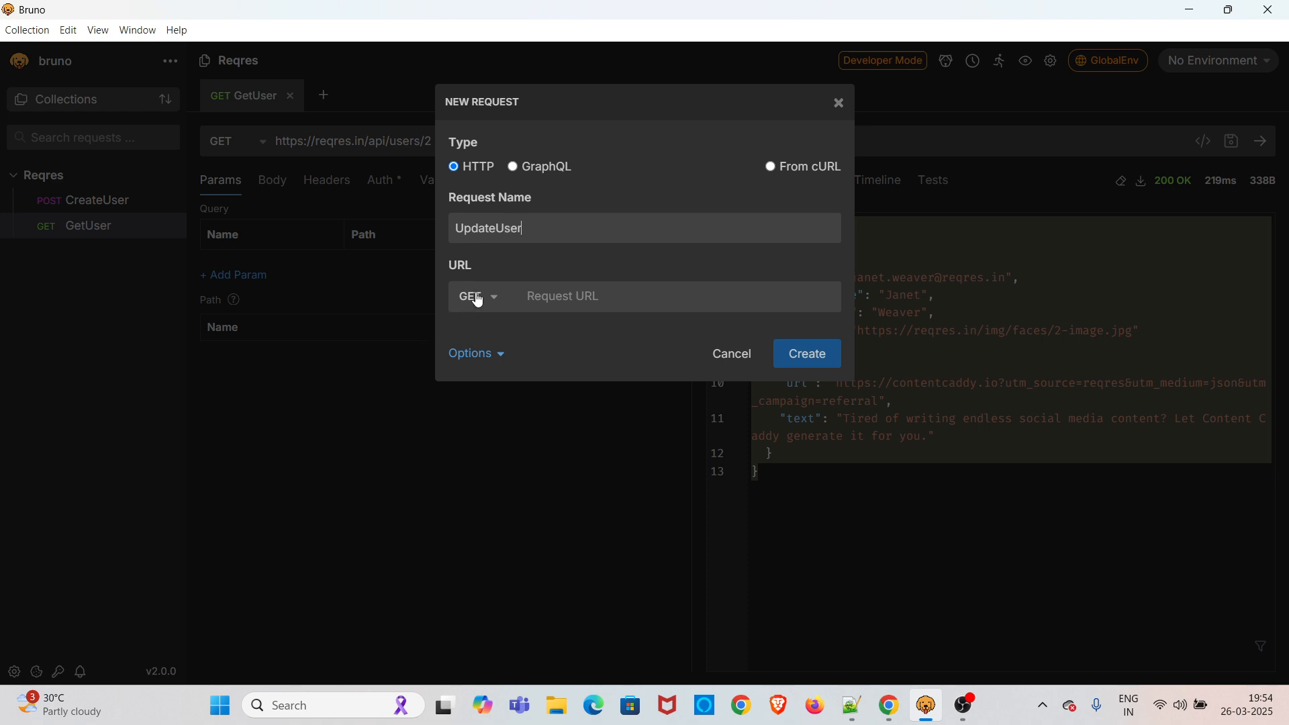
{"action": "left_click", "coordinate": [477, 299]}
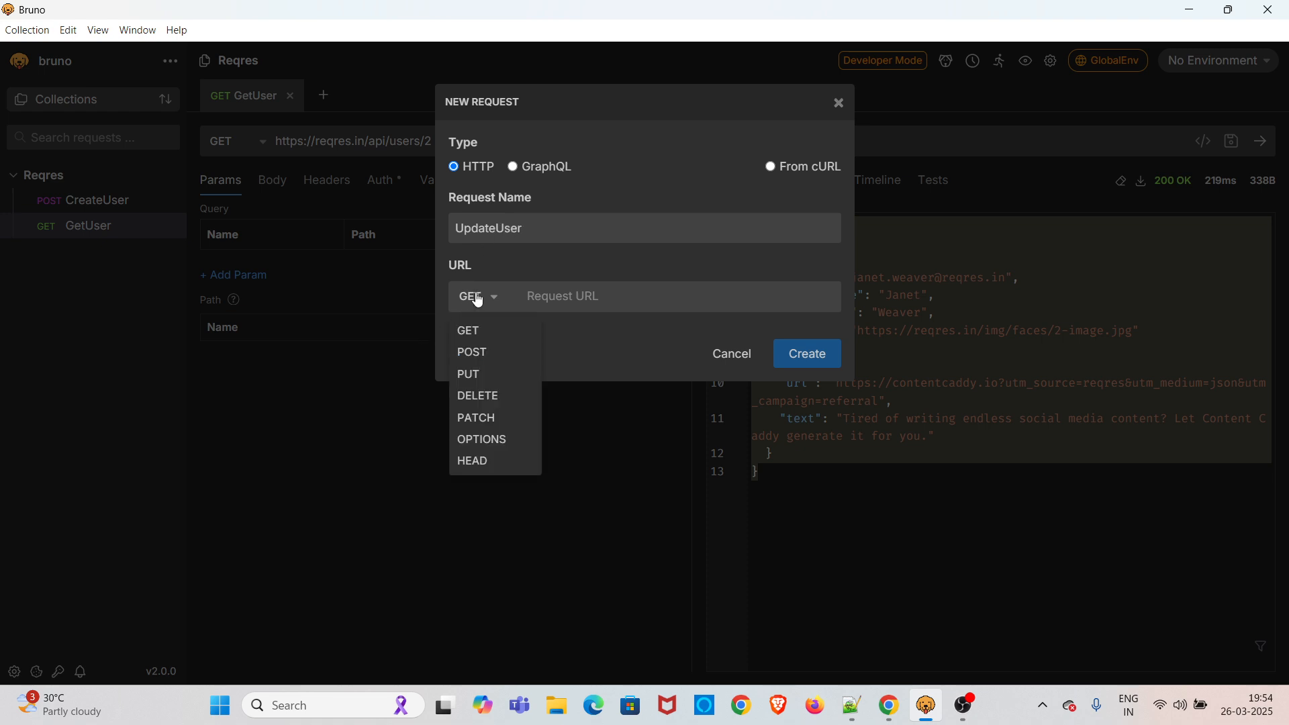
{"action": "left_click", "coordinate": [475, 374]}
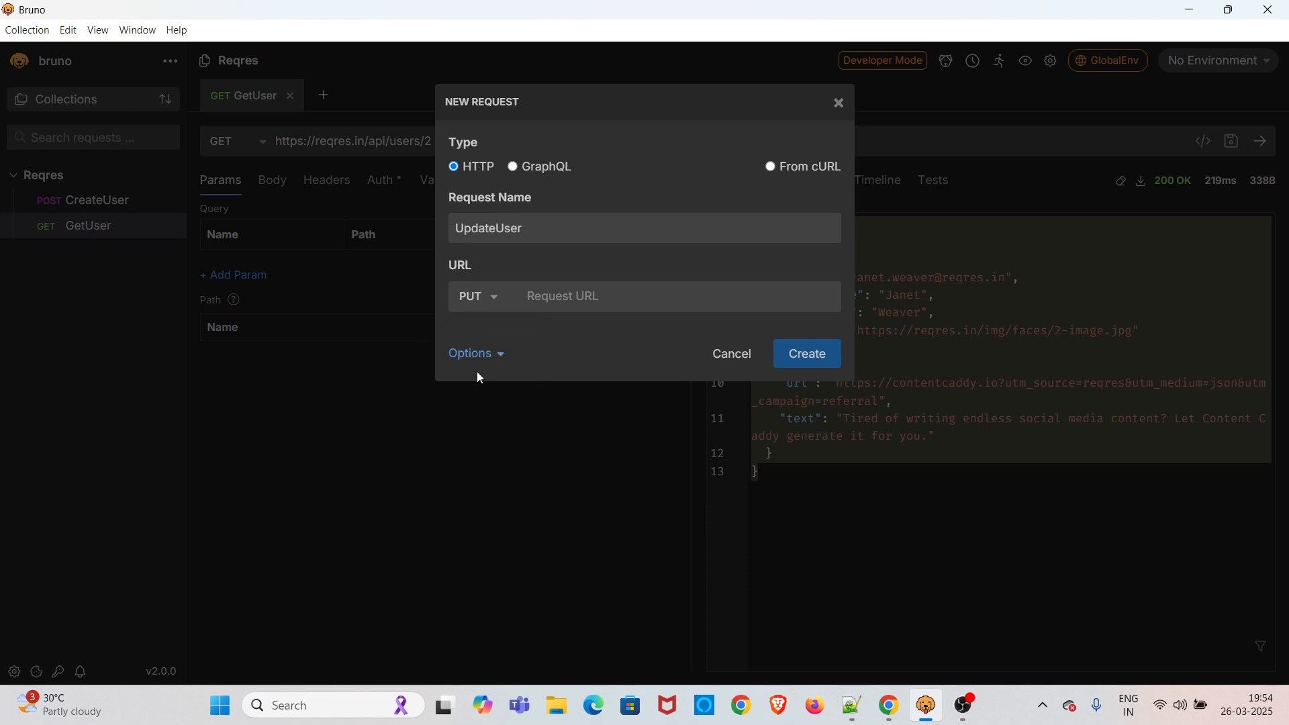
{"action": "left_click", "coordinate": [890, 704]}
{"action": "left_click", "coordinate": [321, 20]}
{"action": "left_click", "coordinate": [289, 53]}
{"action": "key", "text": "ctrl+c"}
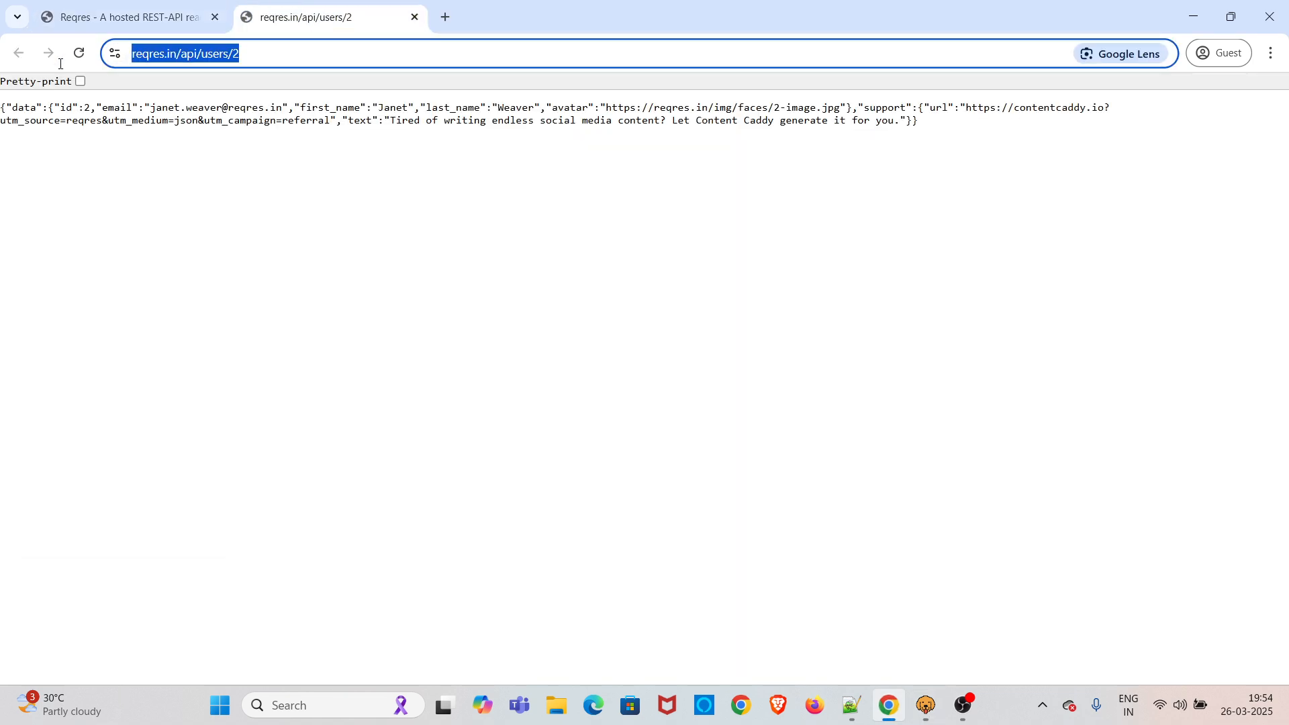
{"action": "left_click", "coordinate": [926, 705]}
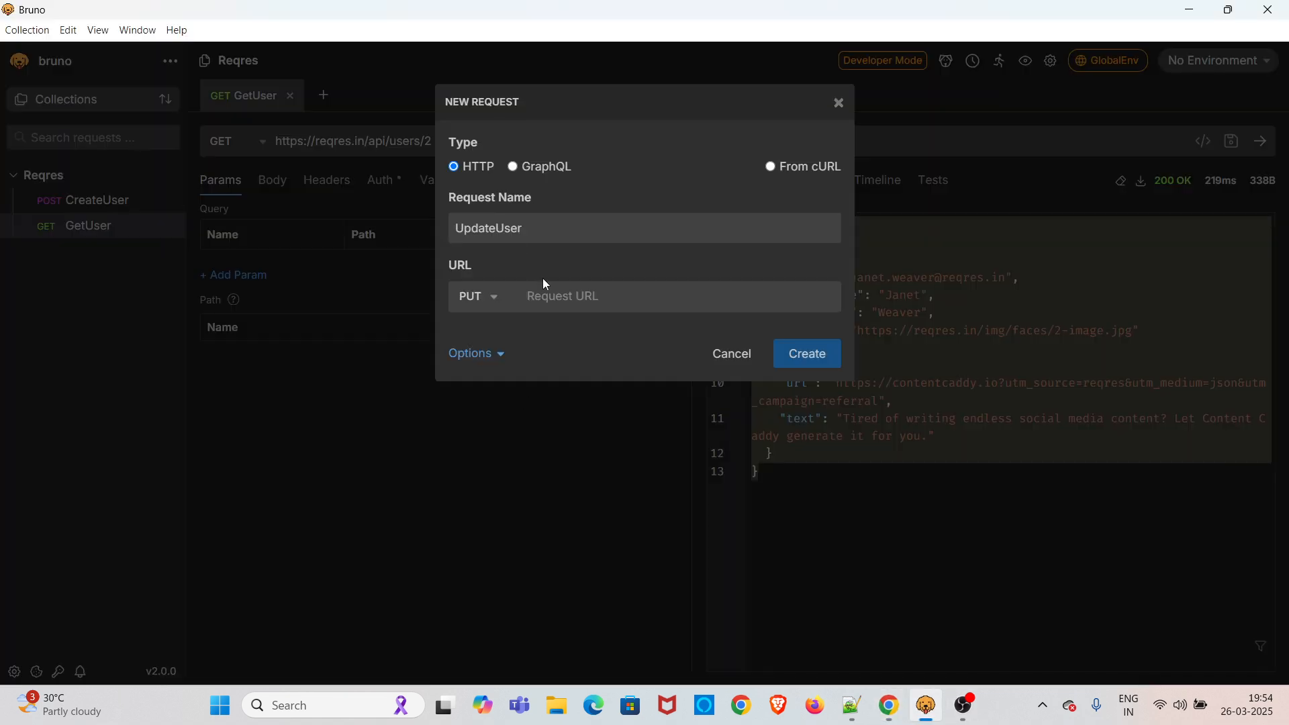
{"action": "left_click", "coordinate": [564, 299]}
{"action": "key", "text": "ctrl+v"}
{"action": "left_click", "coordinate": [808, 354]}
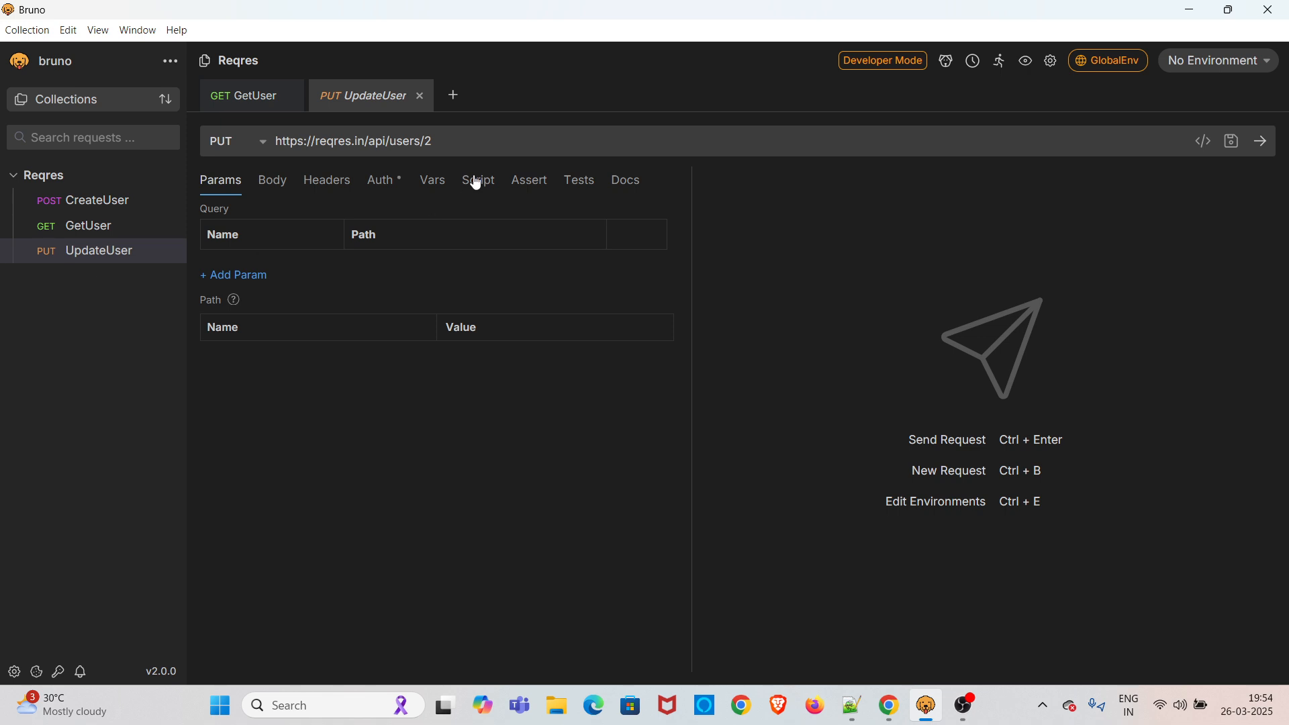
- Set the body type of the UpdateUser request to JSON
{"action": "left_click", "coordinate": [273, 194]}
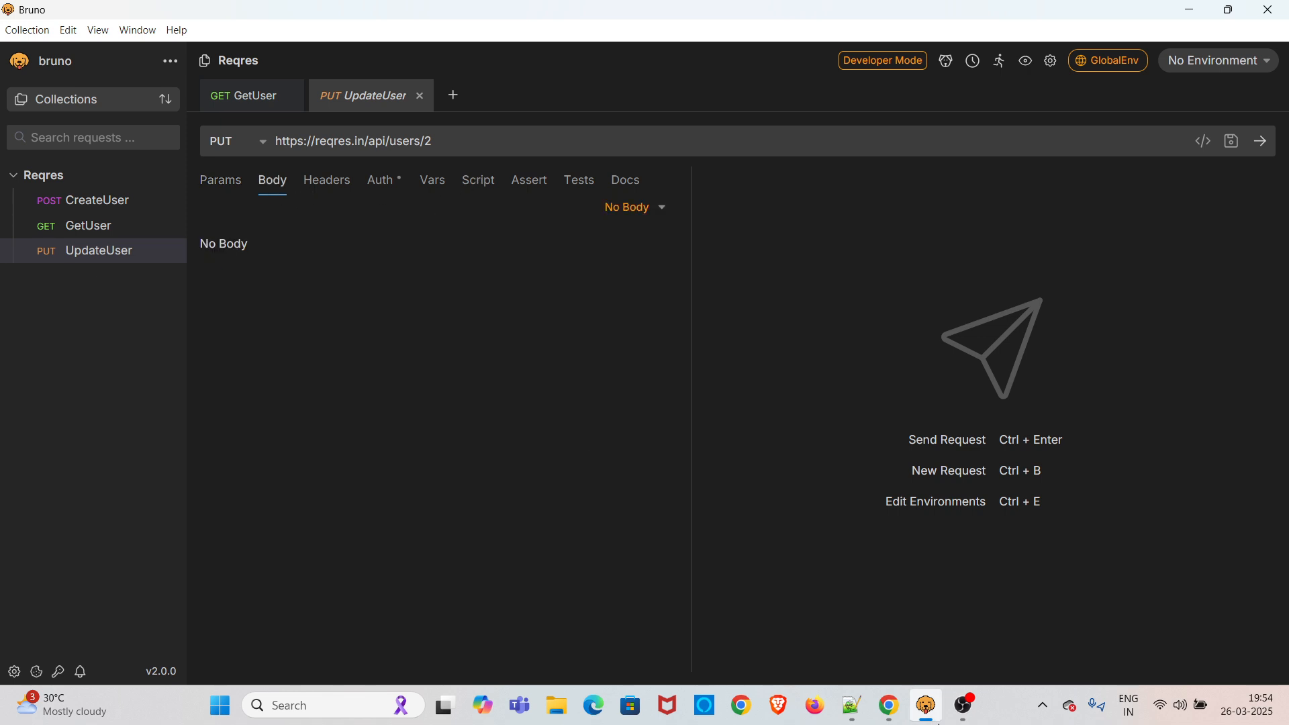
{"action": "left_click", "coordinate": [623, 208]}
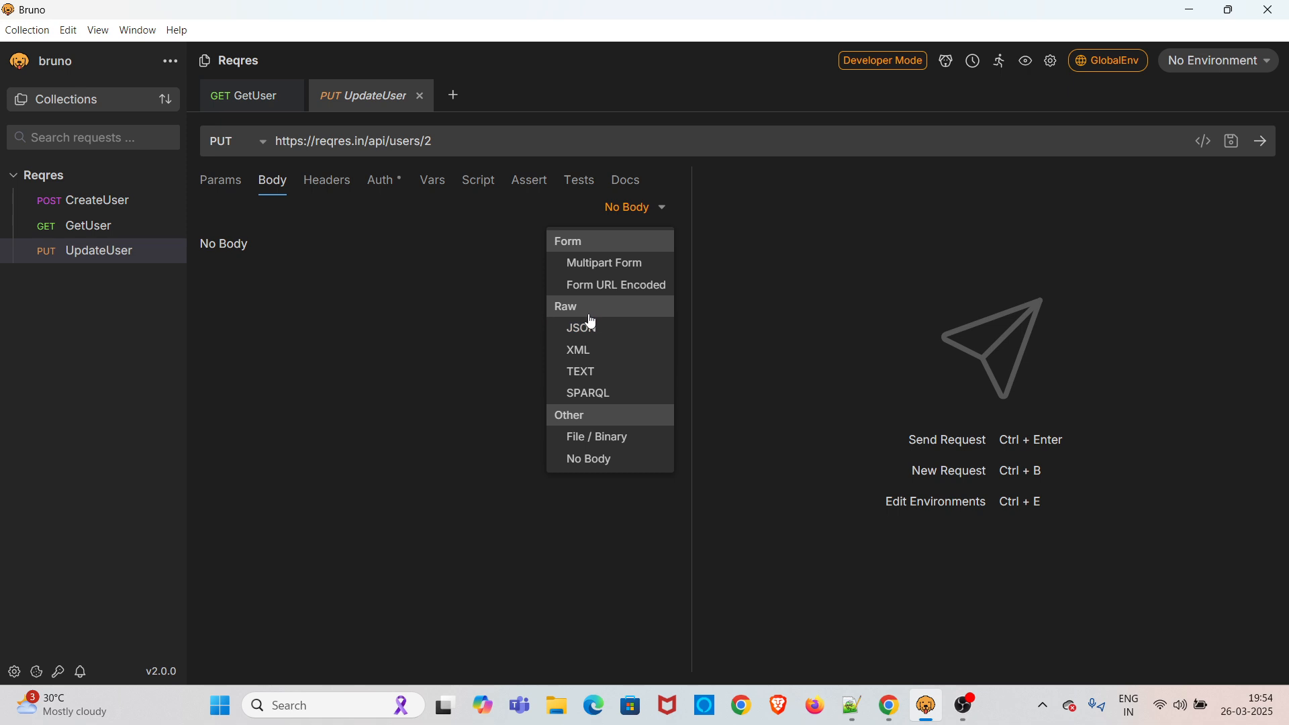
{"action": "left_click", "coordinate": [586, 328]}
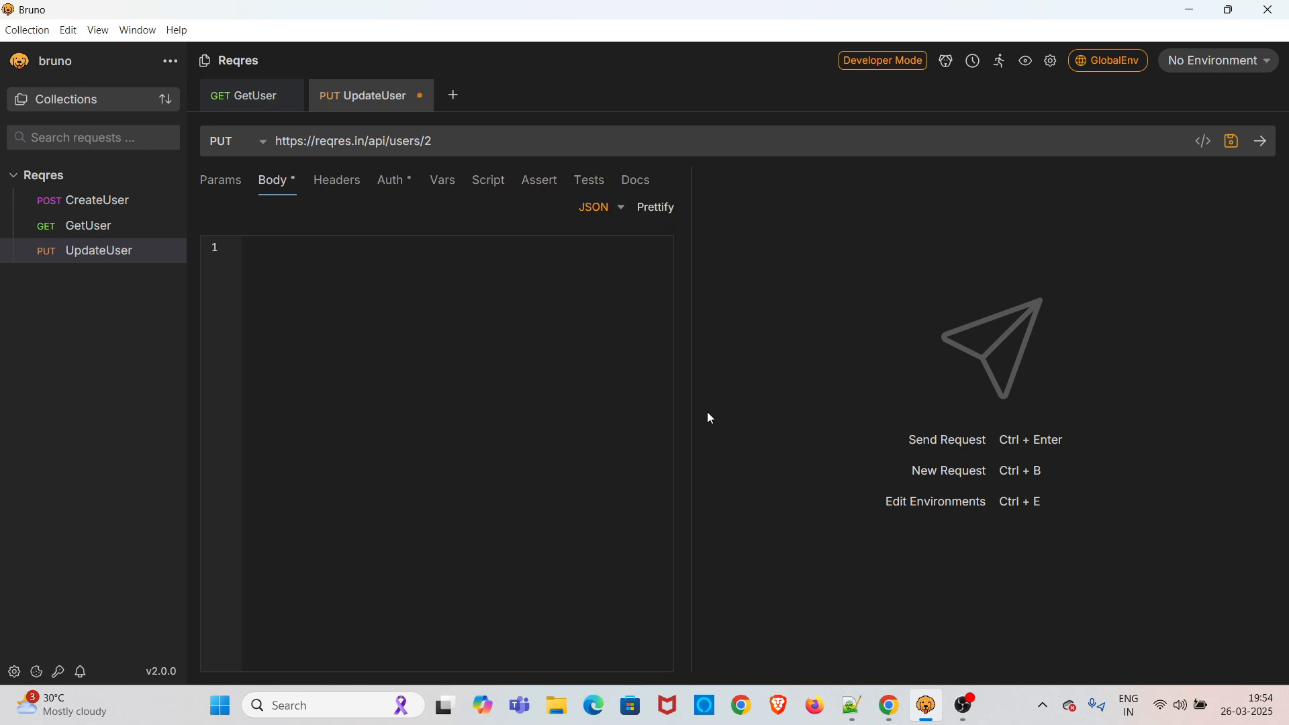
- Copy the PUT example's request JSON (name "morpheus", job "zion resident") from Chrome into the UpdateUser body in Bruno
{"action": "left_click", "coordinate": [889, 705]}
{"action": "left_click", "coordinate": [162, 14]}
{"action": "left_click_drag", "start_coordinate": [556, 335], "coordinate": [517, 283]}
{"action": "key", "text": "ctrl+c"}
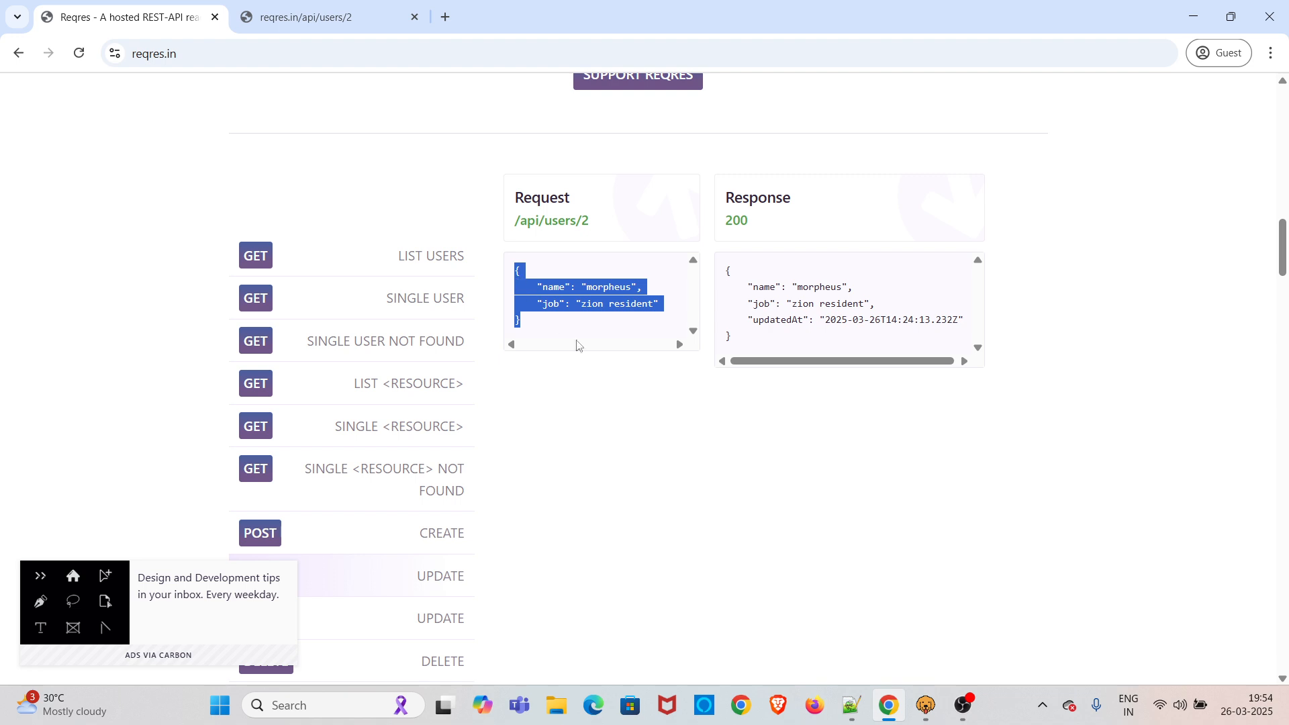
{"action": "left_click", "coordinate": [926, 705]}
{"action": "key", "text": "ctrl+v"}
- Save and send the UpdateUser request, and check the response status and body
{"action": "left_click", "coordinate": [1231, 141]}
{"action": "left_click", "coordinate": [1262, 142]}
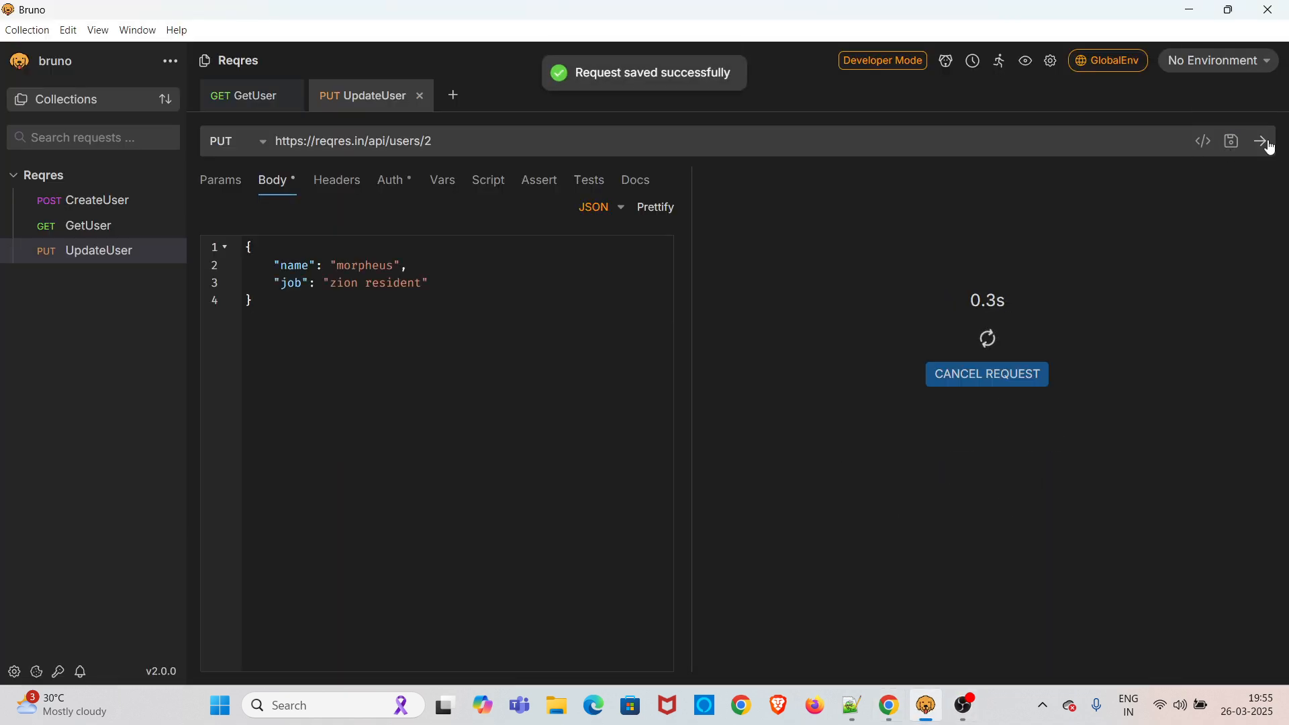
{"action": "left_click_drag", "start_coordinate": [1158, 180], "coordinate": [1189, 179]}
{"action": "left_click_drag", "start_coordinate": [881, 322], "coordinate": [719, 221]}
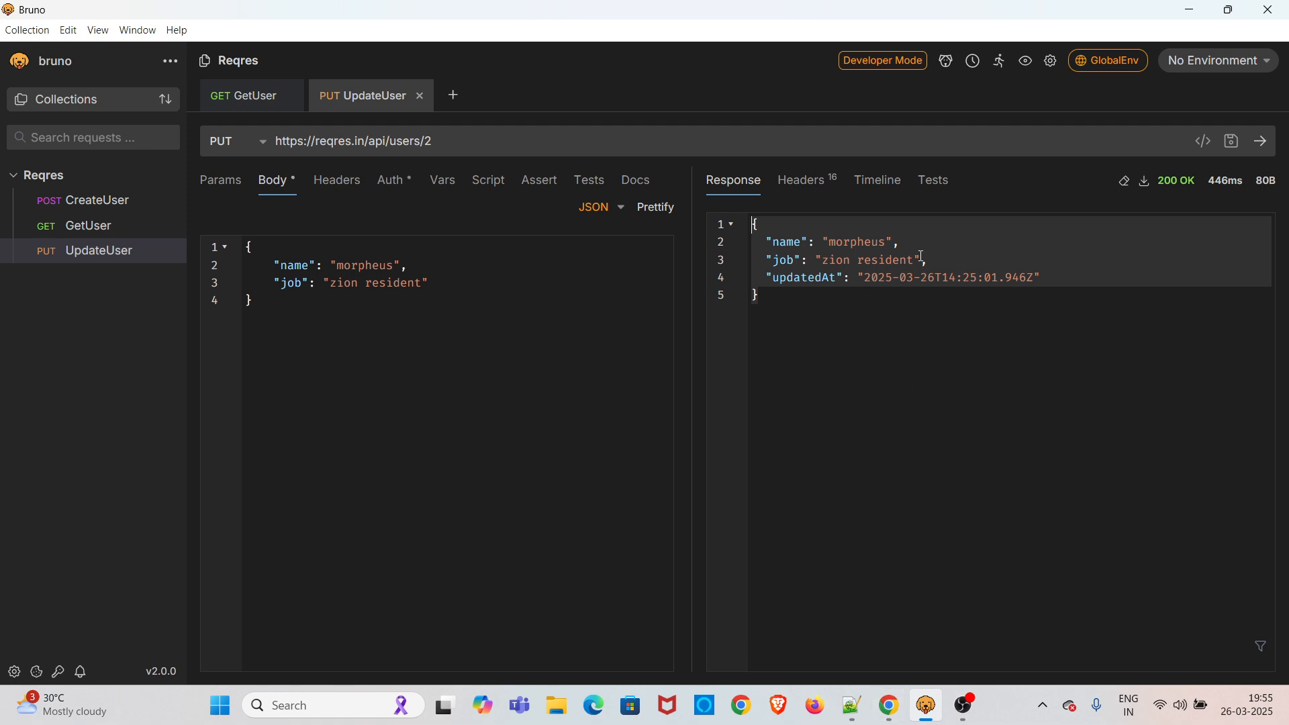
- Switch to Chrome, display the Reqres PATCH update example and open its endpoint in a new browser tab
{"action": "left_click", "coordinate": [888, 704]}
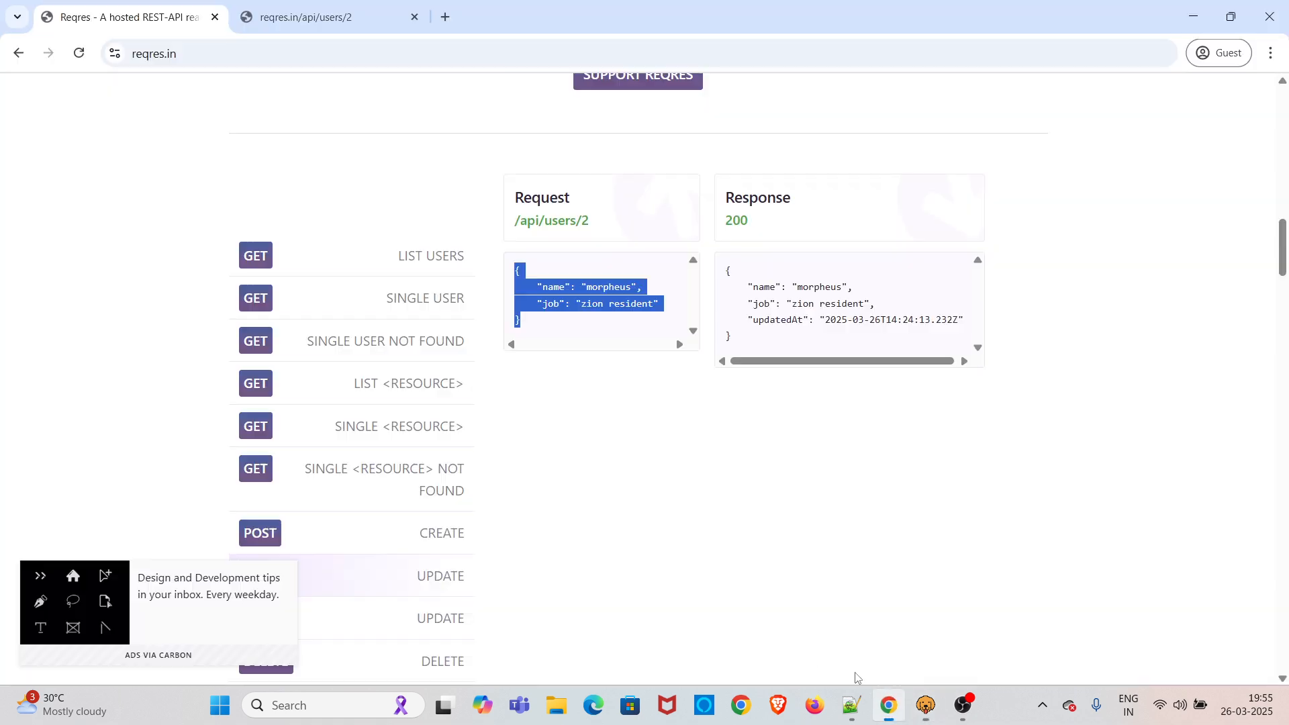
{"action": "scroll", "coordinate": [319, 220], "scroll_direction": "down", "scroll_amount": 3}
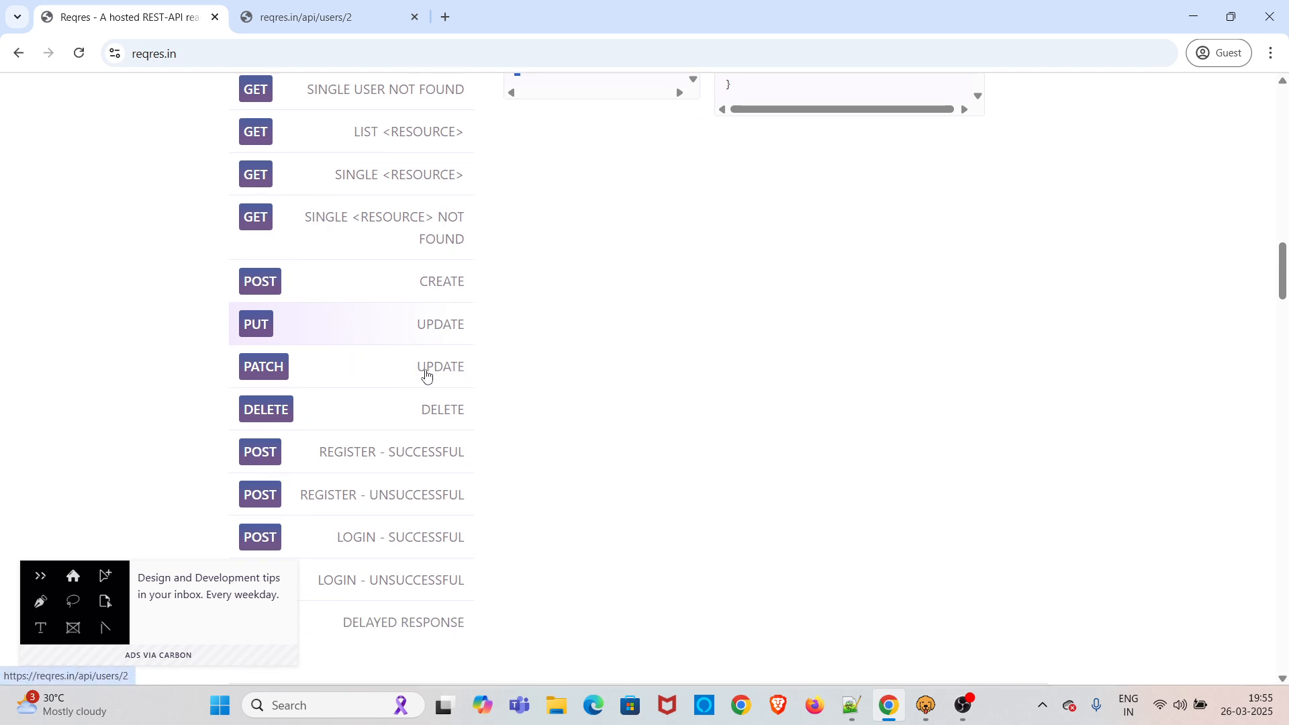
{"action": "left_click", "coordinate": [427, 374]}
{"action": "scroll", "coordinate": [522, 362], "scroll_direction": "up", "scroll_amount": 4}
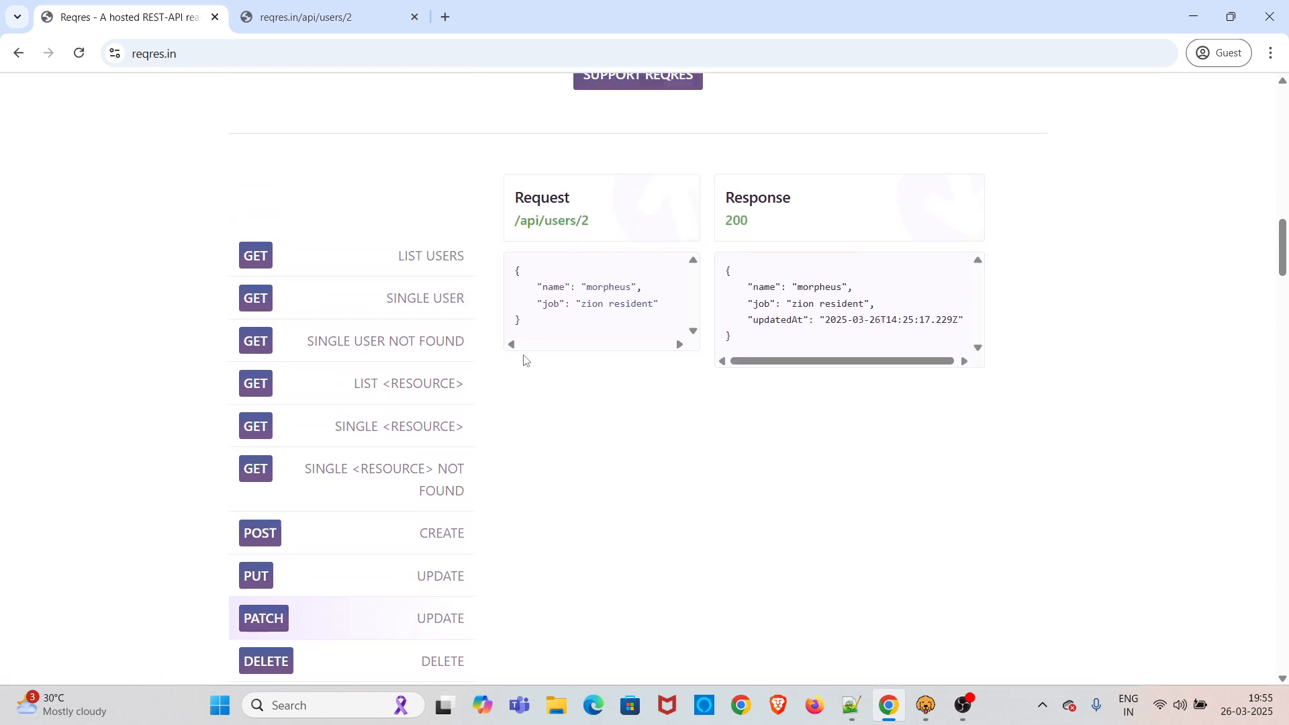
{"action": "scroll", "coordinate": [524, 360], "scroll_direction": "up", "scroll_amount": 1}
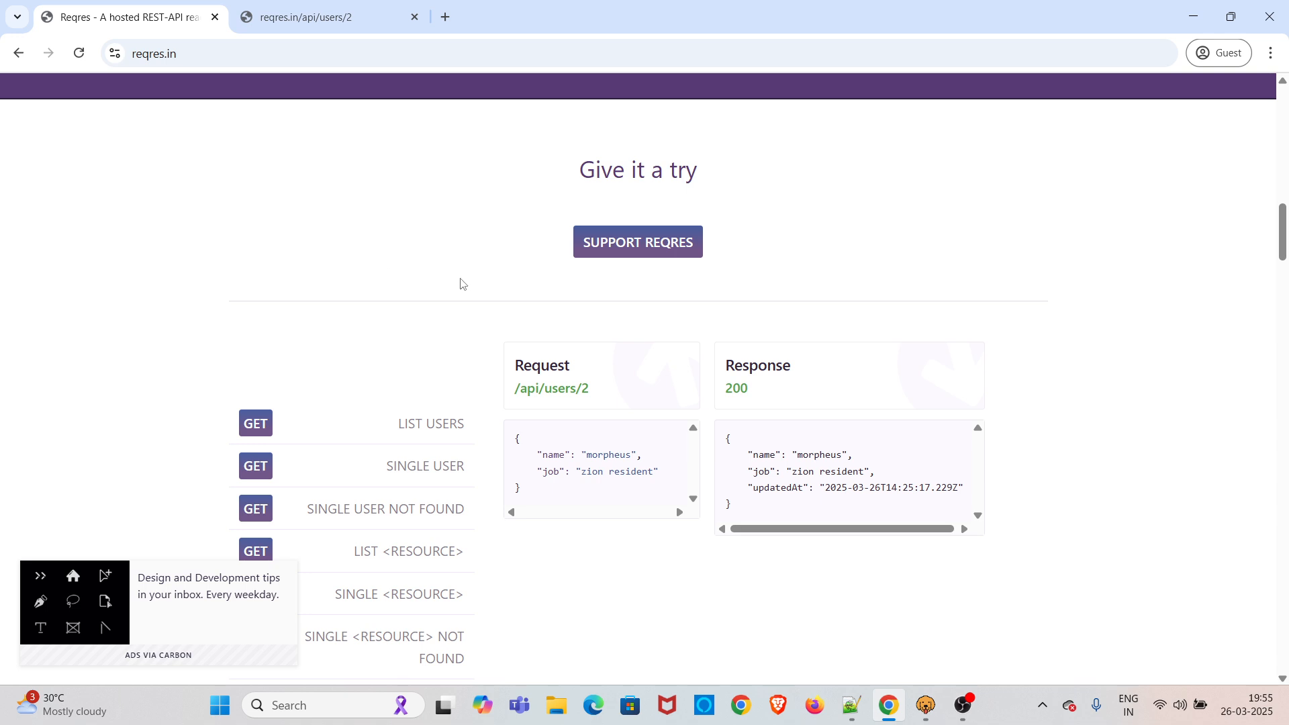
{"action": "scroll", "coordinate": [369, 426], "scroll_direction": "down", "scroll_amount": 1}
{"action": "scroll", "coordinate": [370, 426], "scroll_direction": "down", "scroll_amount": 3}
{"action": "scroll", "coordinate": [385, 379], "scroll_direction": "up", "scroll_amount": 1}
{"action": "scroll", "coordinate": [386, 376], "scroll_direction": "down", "scroll_amount": 2}
{"action": "middle_click", "coordinate": [386, 373]}
{"action": "left_click", "coordinate": [532, 22]}
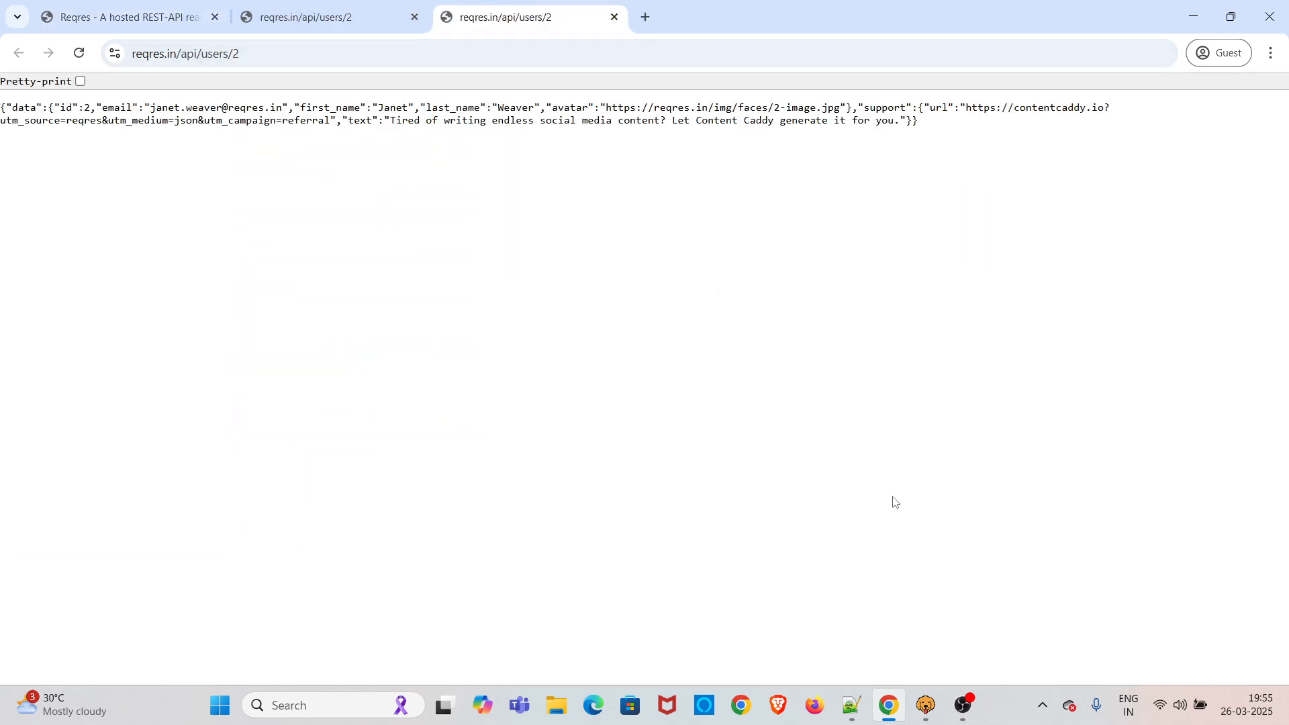
- Switch to Bruno and set up a new PATCH request named PartialUpdateUser in the Reqres collection
{"action": "left_click", "coordinate": [926, 705]}
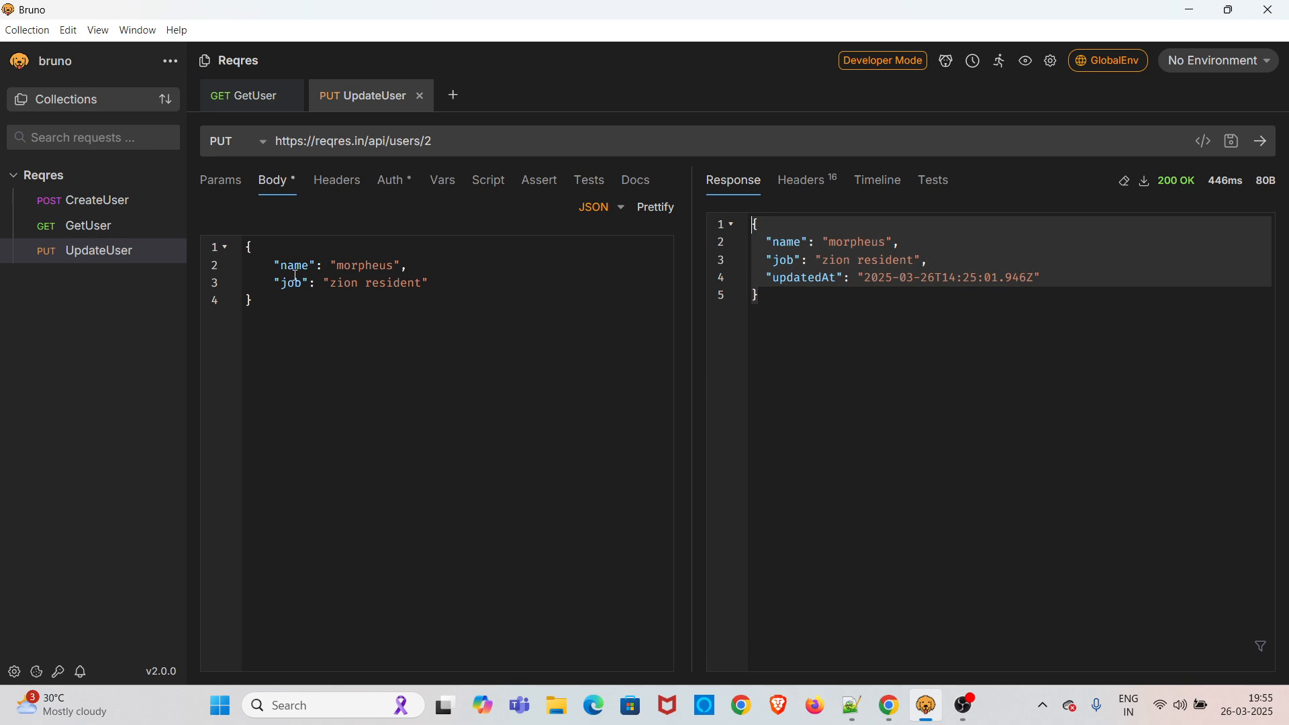
{"action": "left_click", "coordinate": [167, 176]}
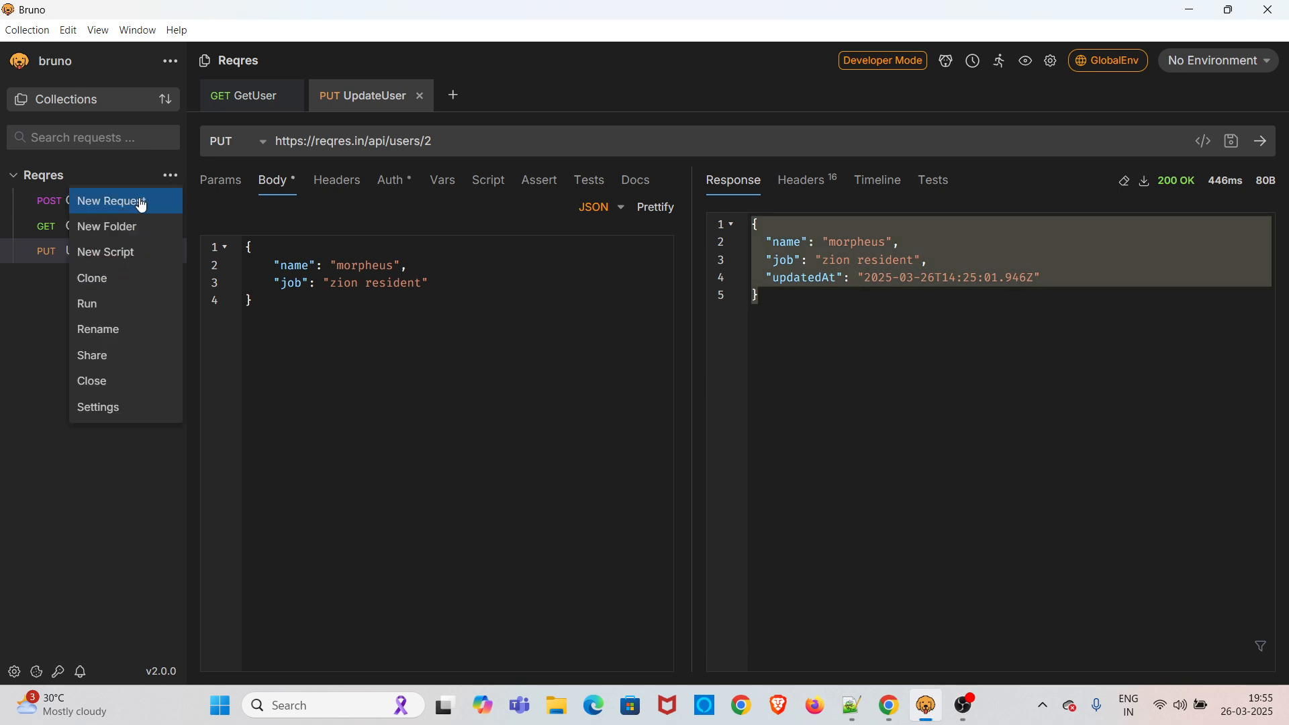
{"action": "left_click", "coordinate": [137, 199]}
{"action": "left_click", "coordinate": [462, 291]}
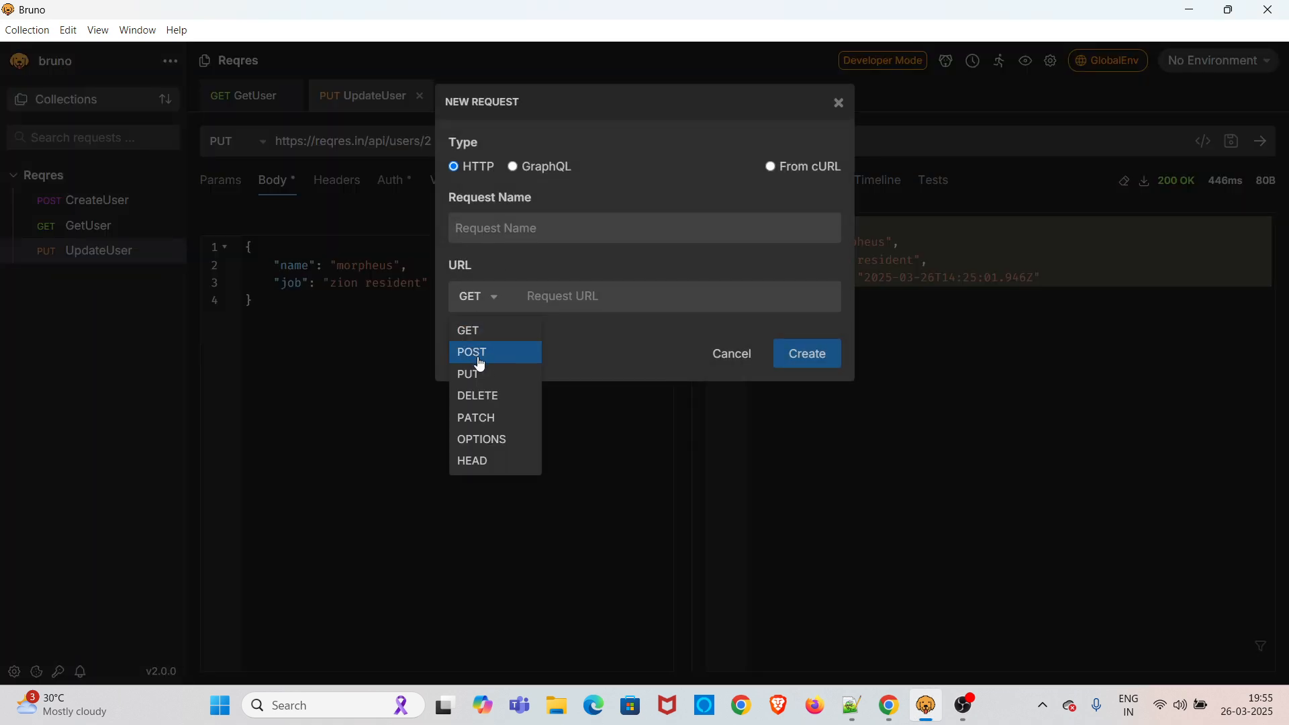
{"action": "left_click", "coordinate": [481, 418]}
{"action": "left_click", "coordinate": [503, 227]}
{"action": "type", "text": "PartialUpdate"}
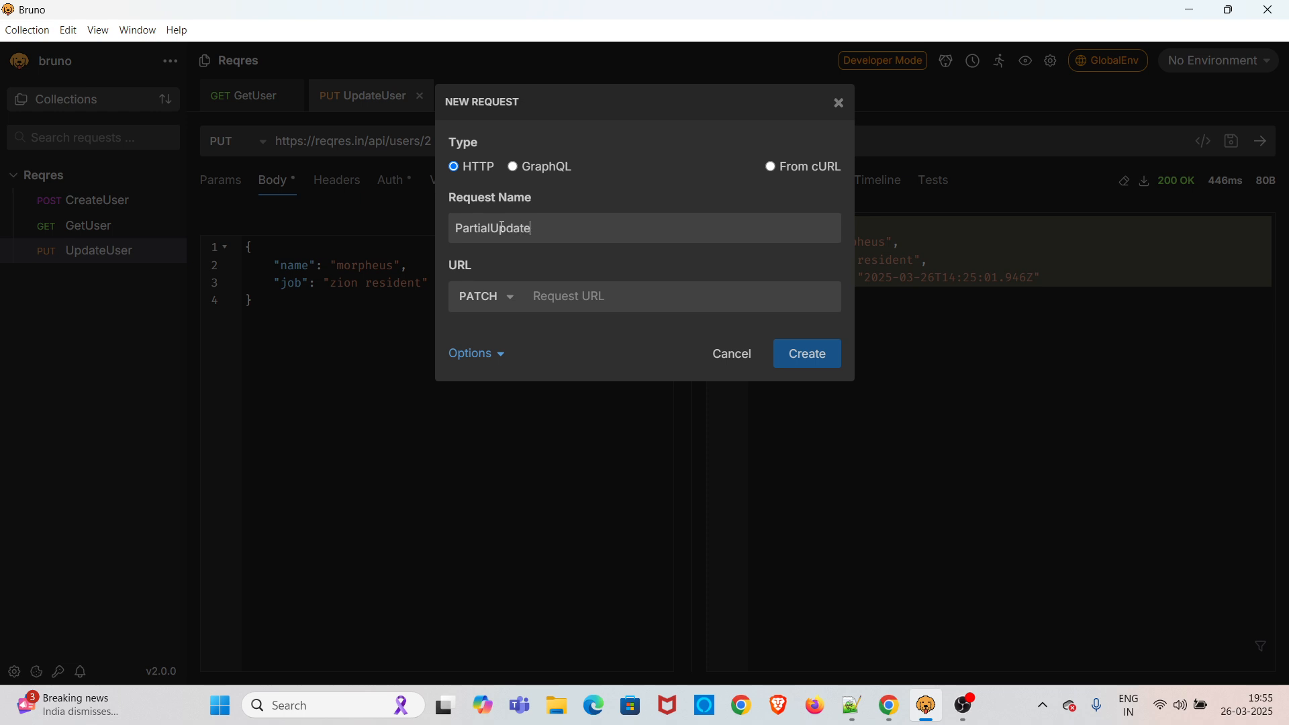
{"action": "type", "text": "User"}
{"action": "left_click", "coordinate": [888, 705]}
{"action": "left_click", "coordinate": [282, 53]}
{"action": "key", "text": "ctrl+c"}
{"action": "left_click", "coordinate": [926, 705]}
{"action": "left_click", "coordinate": [556, 295]}
{"action": "key", "text": "ctrl+v"}
{"action": "left_click", "coordinate": [810, 363]}
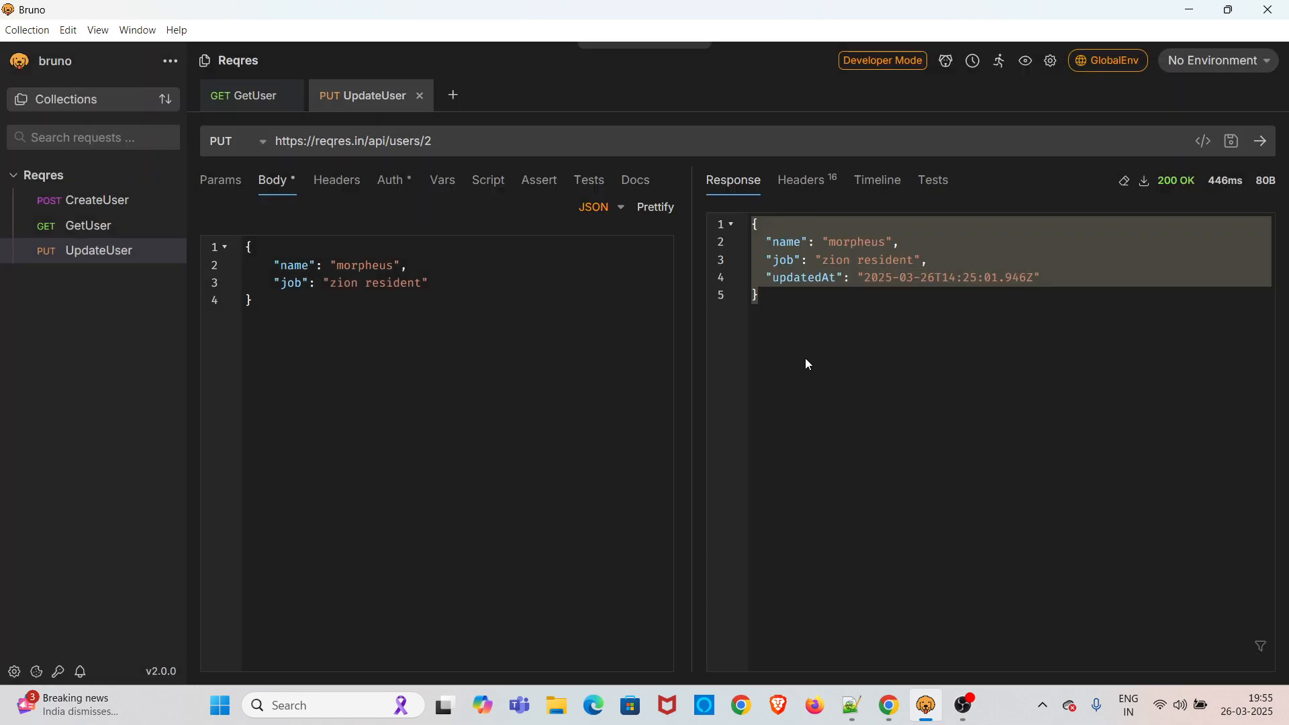
- Set the body type of the PartialUpdateUser request to JSON
{"action": "left_click", "coordinate": [266, 185]}
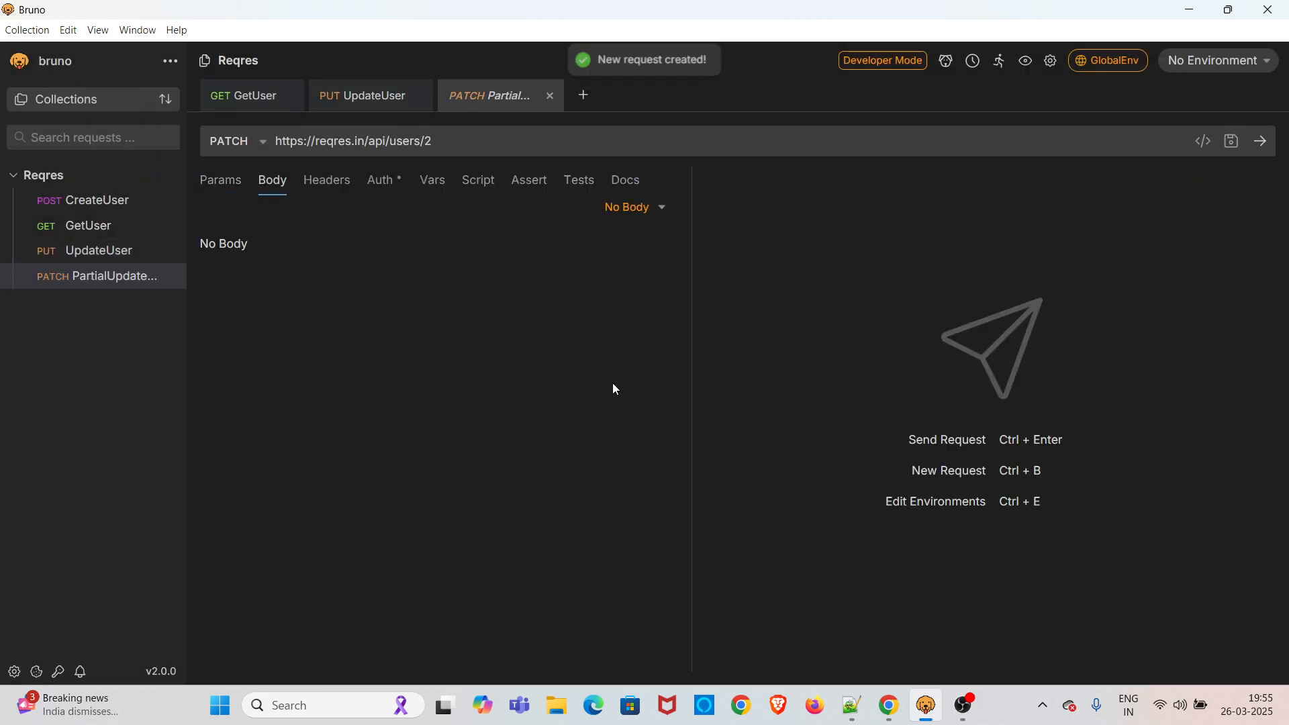
{"action": "left_click", "coordinate": [622, 209]}
{"action": "left_click", "coordinate": [591, 328]}
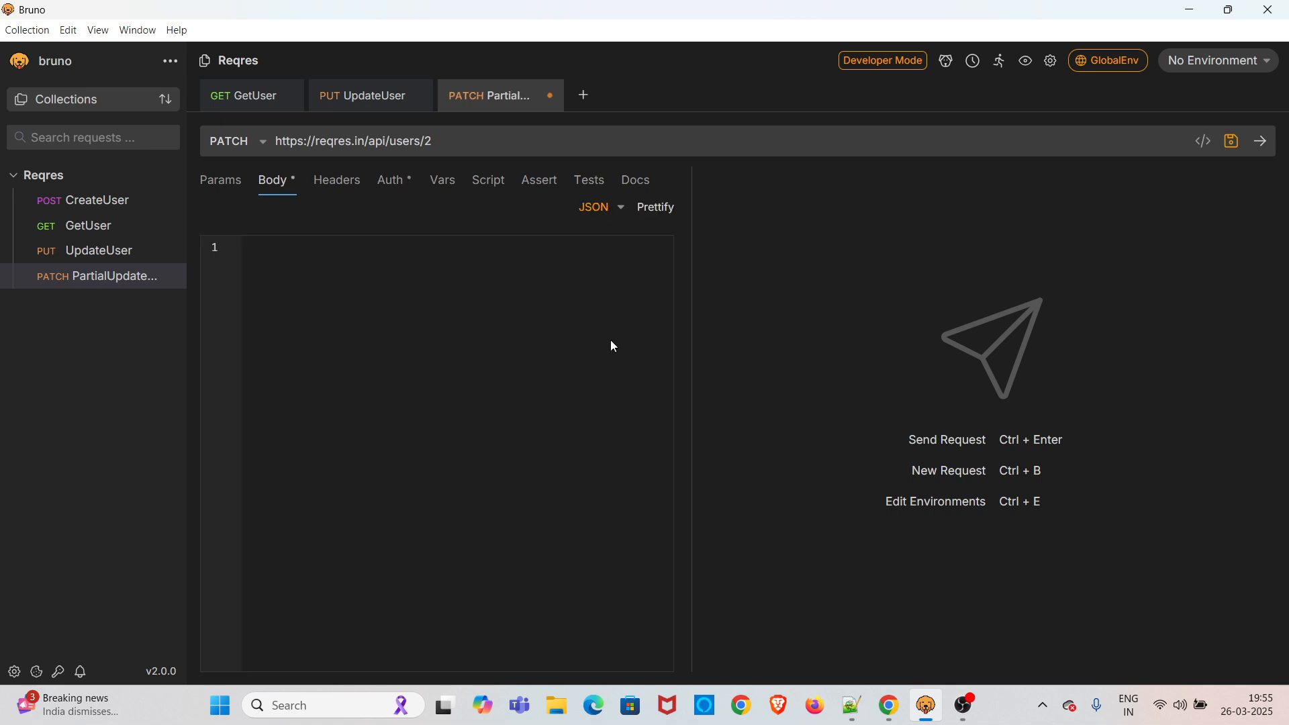
- Copy the PATCH example's request JSON (name "morpheus", job "zion resident") from Chrome into the PartialUpdateUser body in Bruno
{"action": "left_click", "coordinate": [889, 705]}
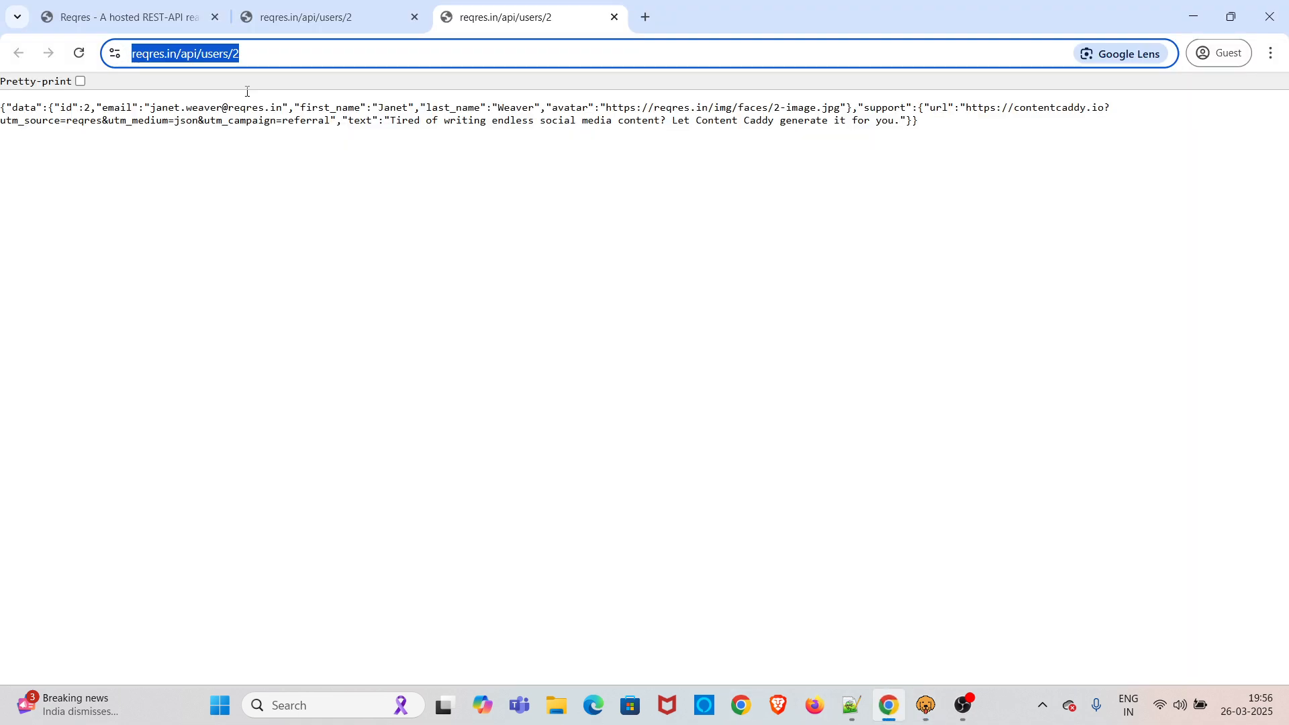
{"action": "left_click", "coordinate": [170, 21]}
{"action": "key", "text": "alt+Tab"}
{"action": "key", "text": "ctrl+v"}
- Save and send the PartialUpdateUser request, and check the response body
{"action": "left_click", "coordinate": [1223, 144]}
{"action": "left_click", "coordinate": [1260, 141]}
{"action": "left_click_drag", "start_coordinate": [767, 323], "coordinate": [1114, 207]}
{"action": "left_click", "coordinate": [756, 316]}
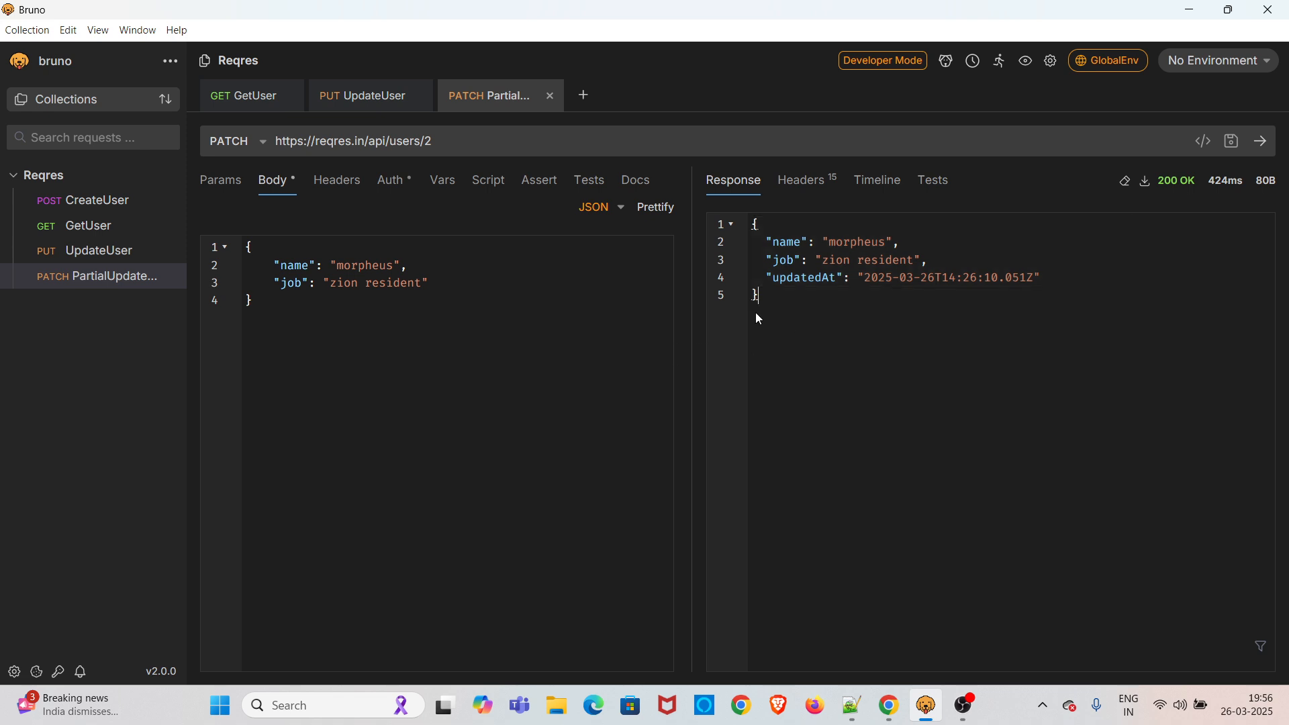
{"action": "left_click_drag", "start_coordinate": [756, 315], "coordinate": [750, 219]}
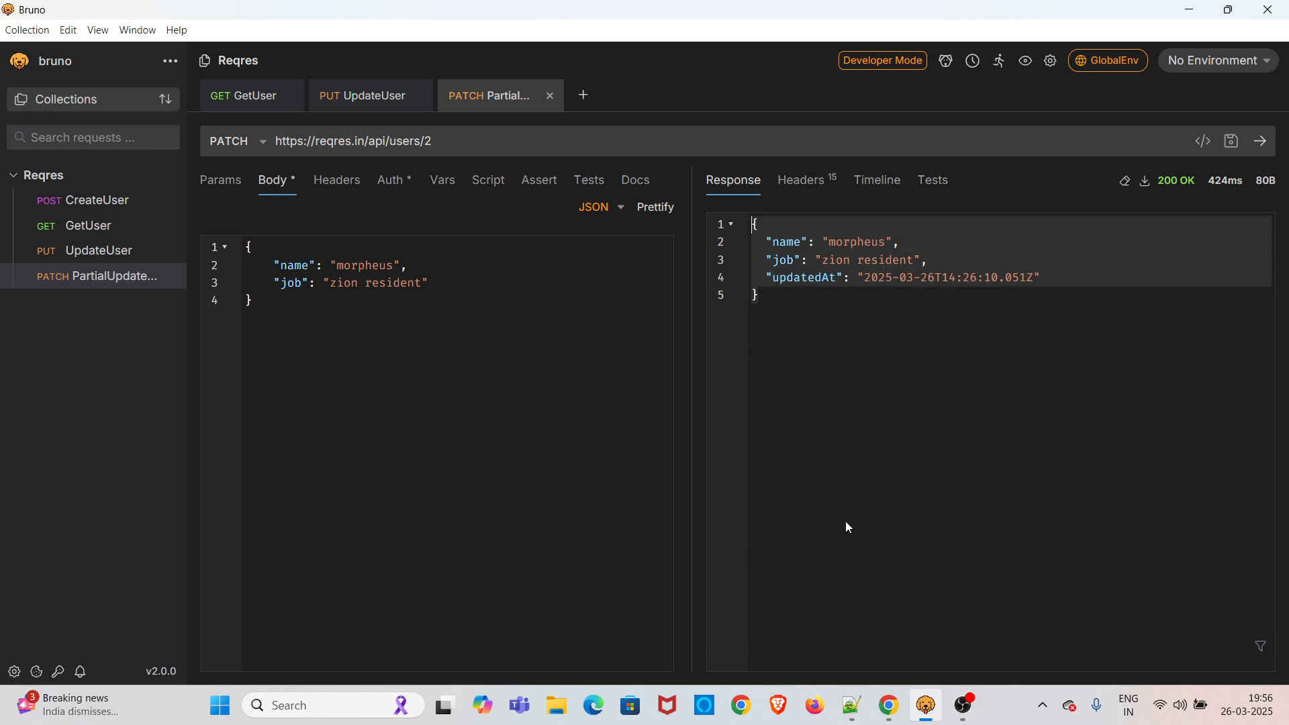
- Switch to Chrome, display the Reqres DELETE example and open its endpoint /api/users/2 in a new browser tab
{"action": "left_click", "coordinate": [888, 704]}
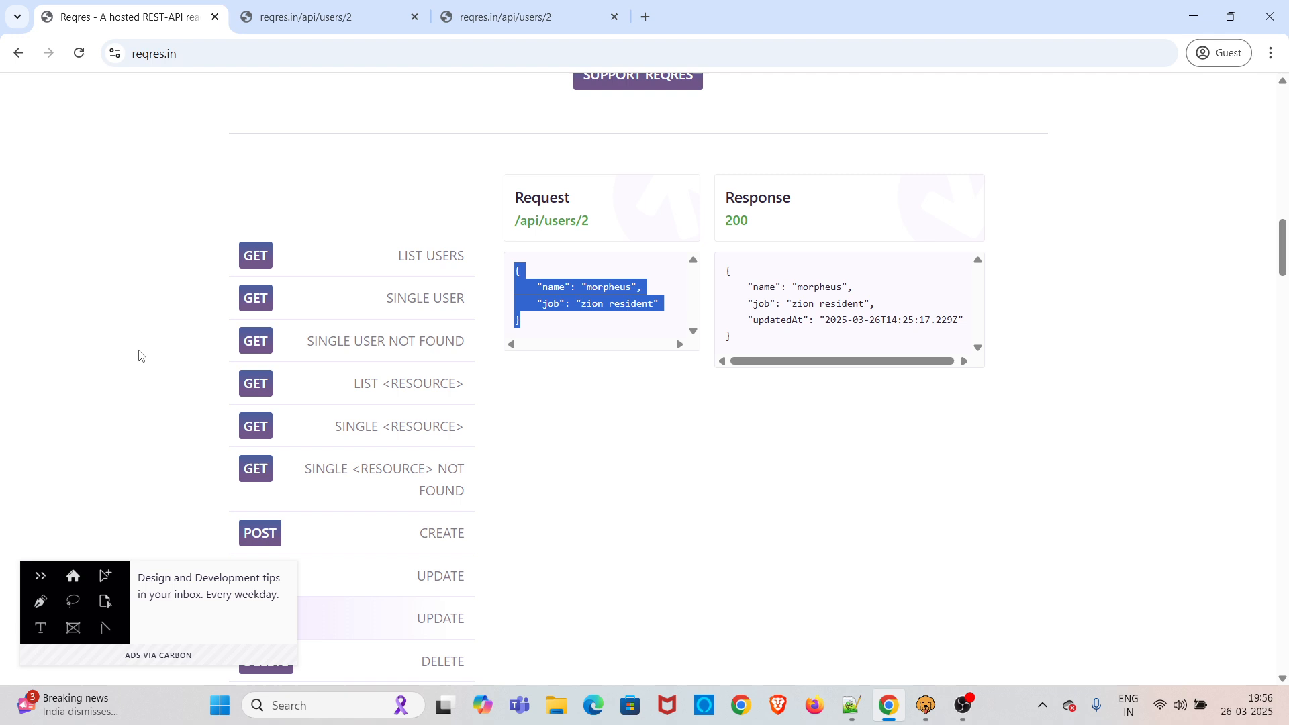
{"action": "scroll", "coordinate": [245, 341], "scroll_direction": "down", "scroll_amount": 1}
{"action": "scroll", "coordinate": [245, 341], "scroll_direction": "down", "scroll_amount": 1}
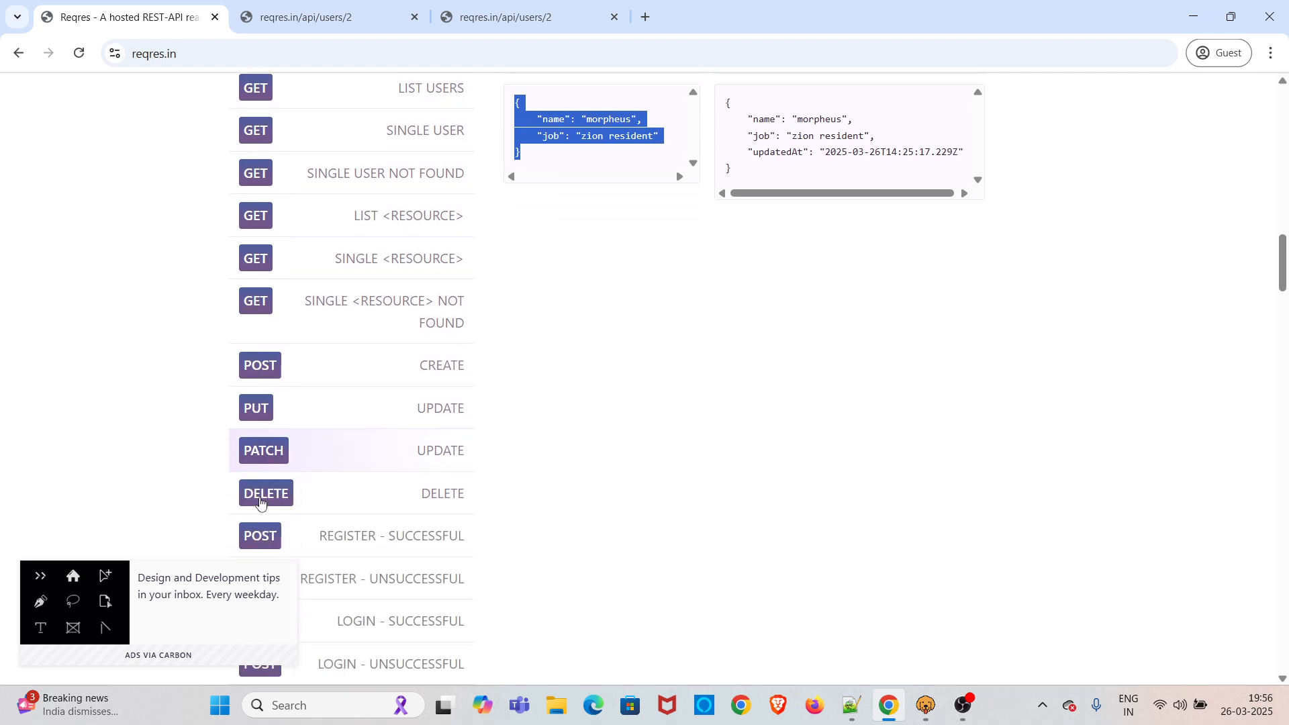
{"action": "left_click", "coordinate": [263, 500]}
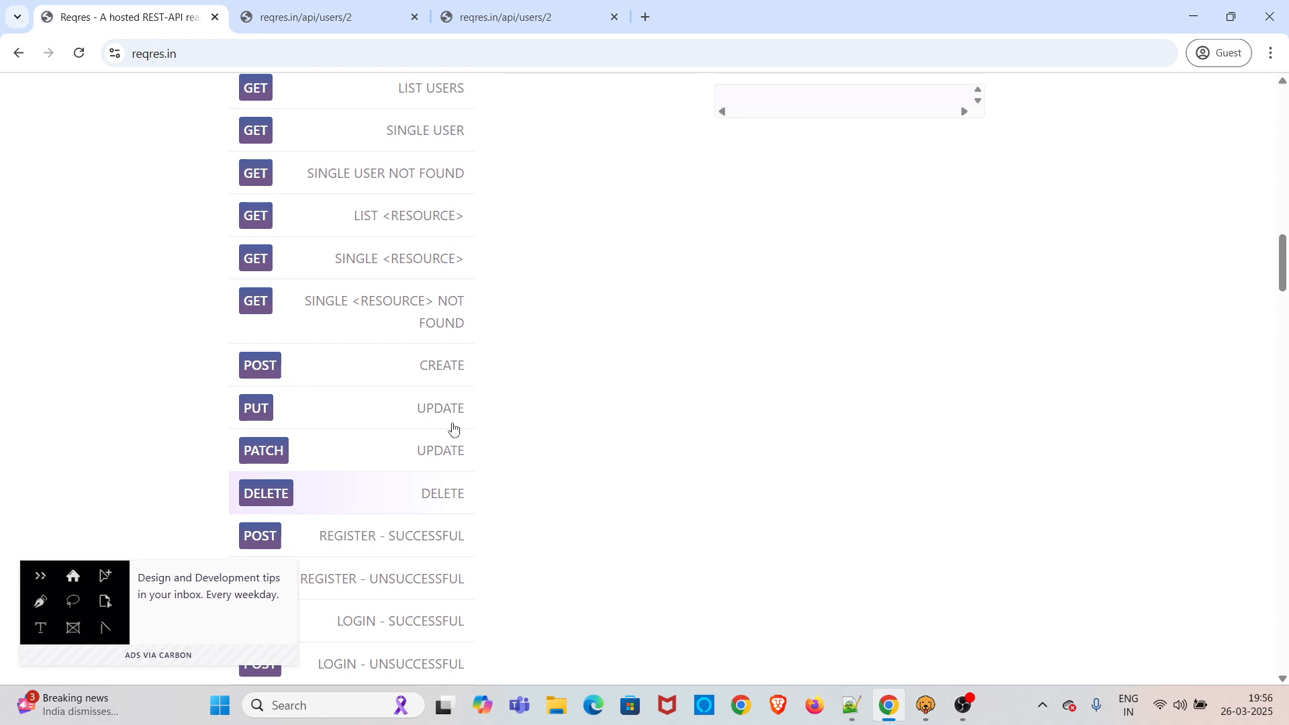
{"action": "scroll", "coordinate": [547, 359], "scroll_direction": "up", "scroll_amount": 1}
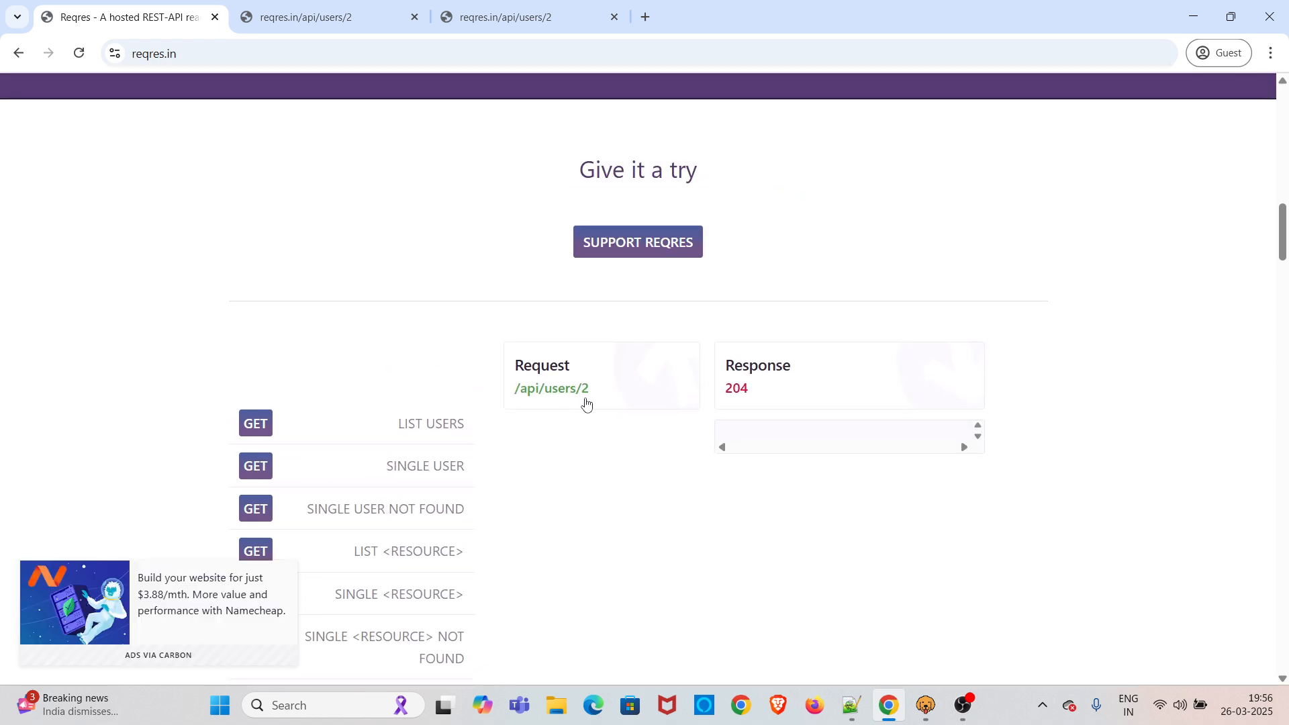
{"action": "left_click", "coordinate": [543, 393], "text": "ctrl"}
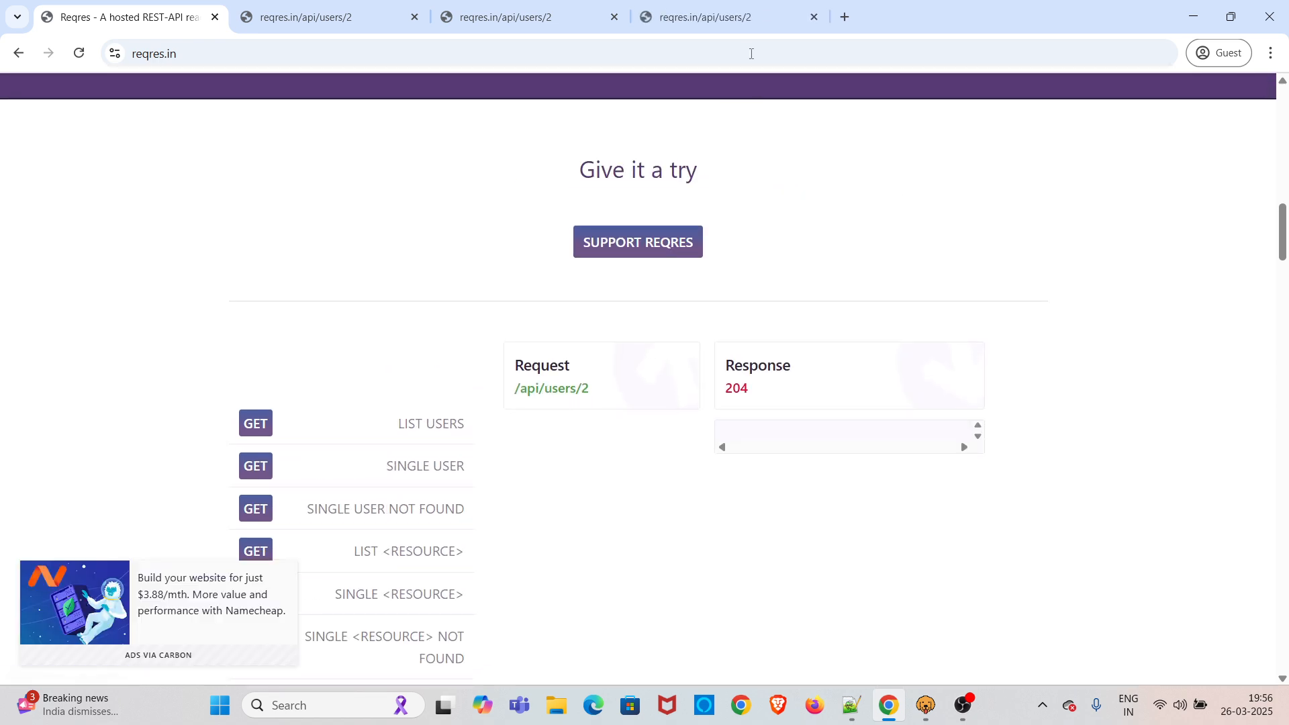
- Switch to Bruno and set up a new DELETE request named DeleteUser in the Reqres collection
{"action": "left_click", "coordinate": [926, 706]}
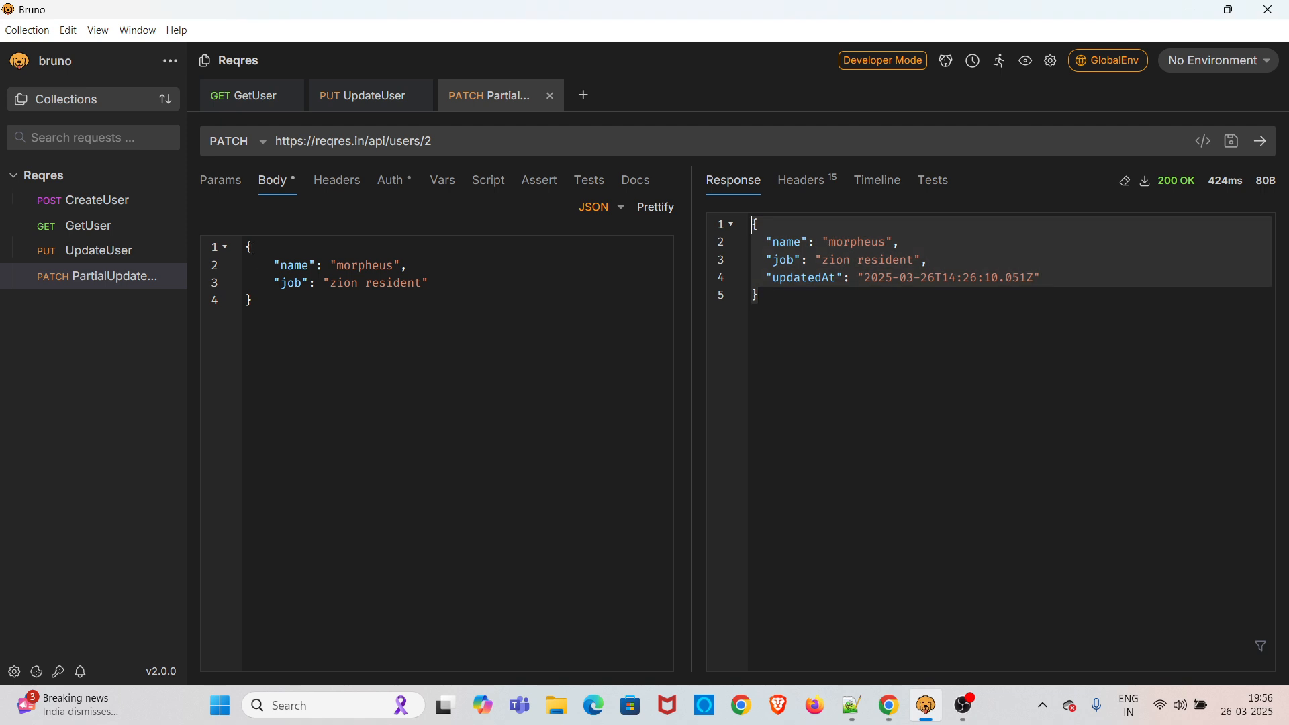
{"action": "left_click", "coordinate": [167, 176]}
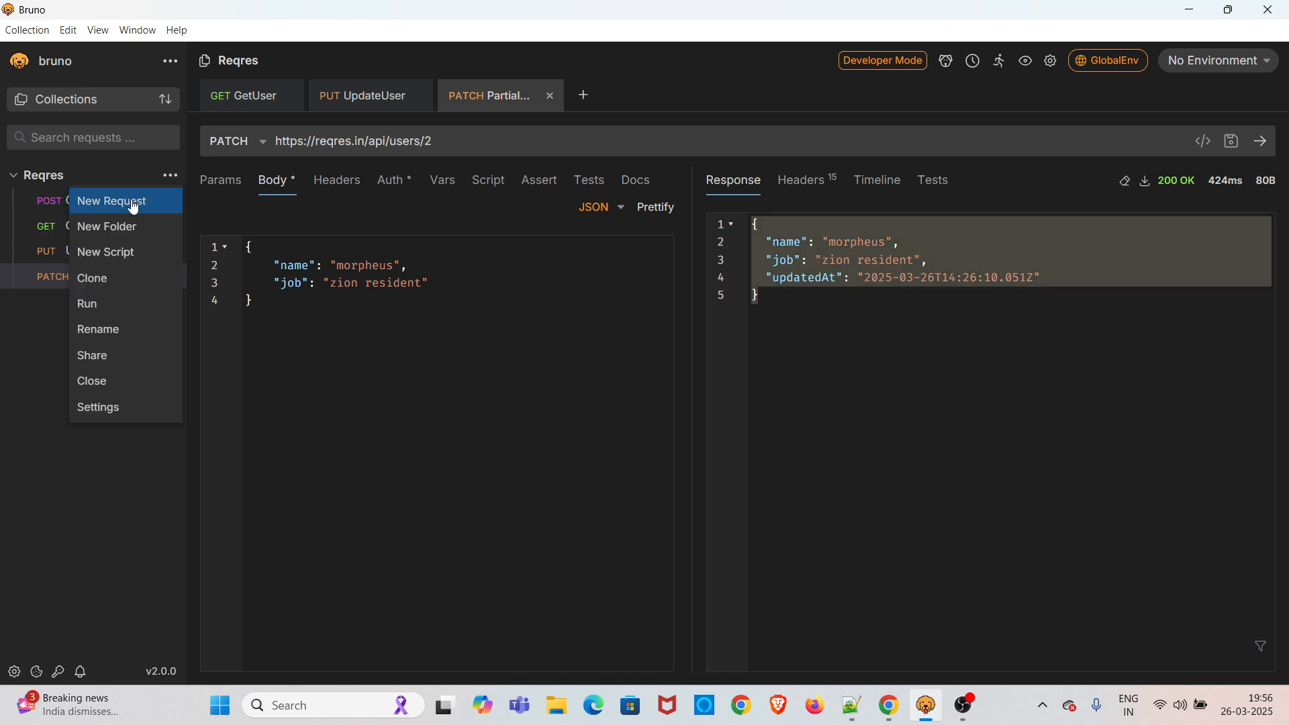
{"action": "left_click", "coordinate": [131, 200]}
{"action": "type", "text": "DeleteUser"}
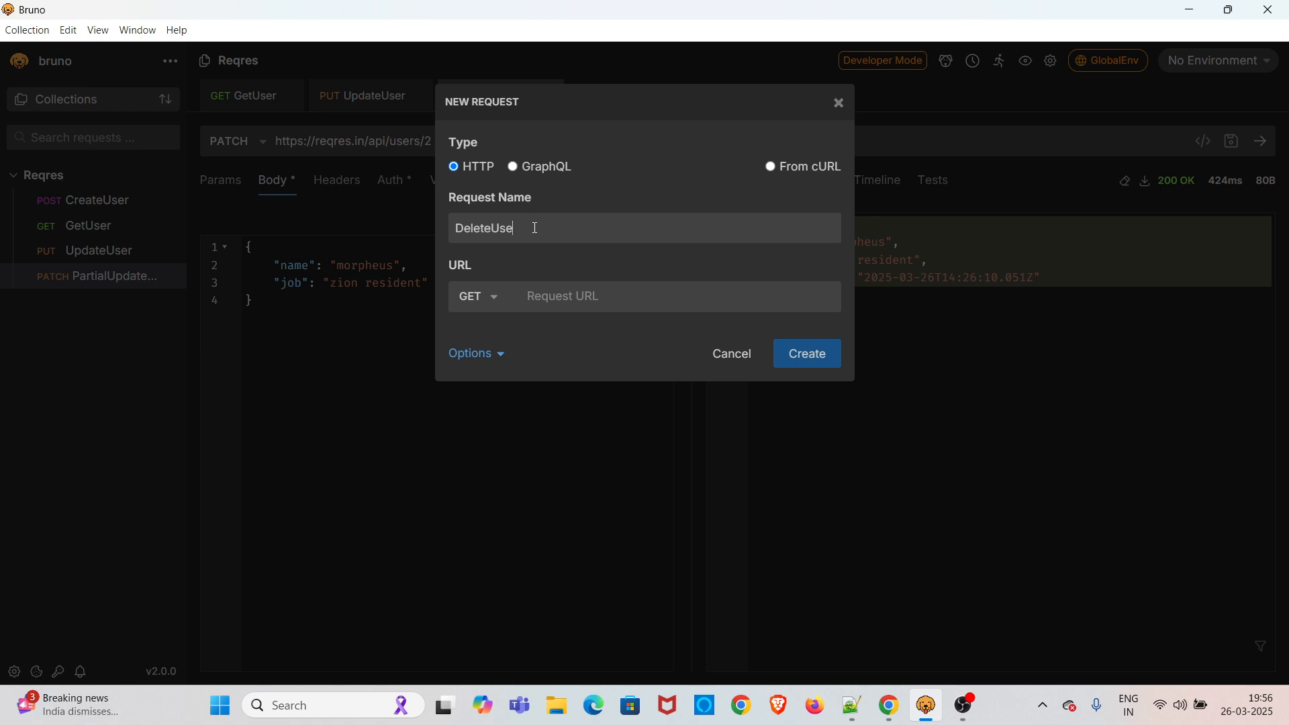
{"action": "left_click", "coordinate": [481, 296]}
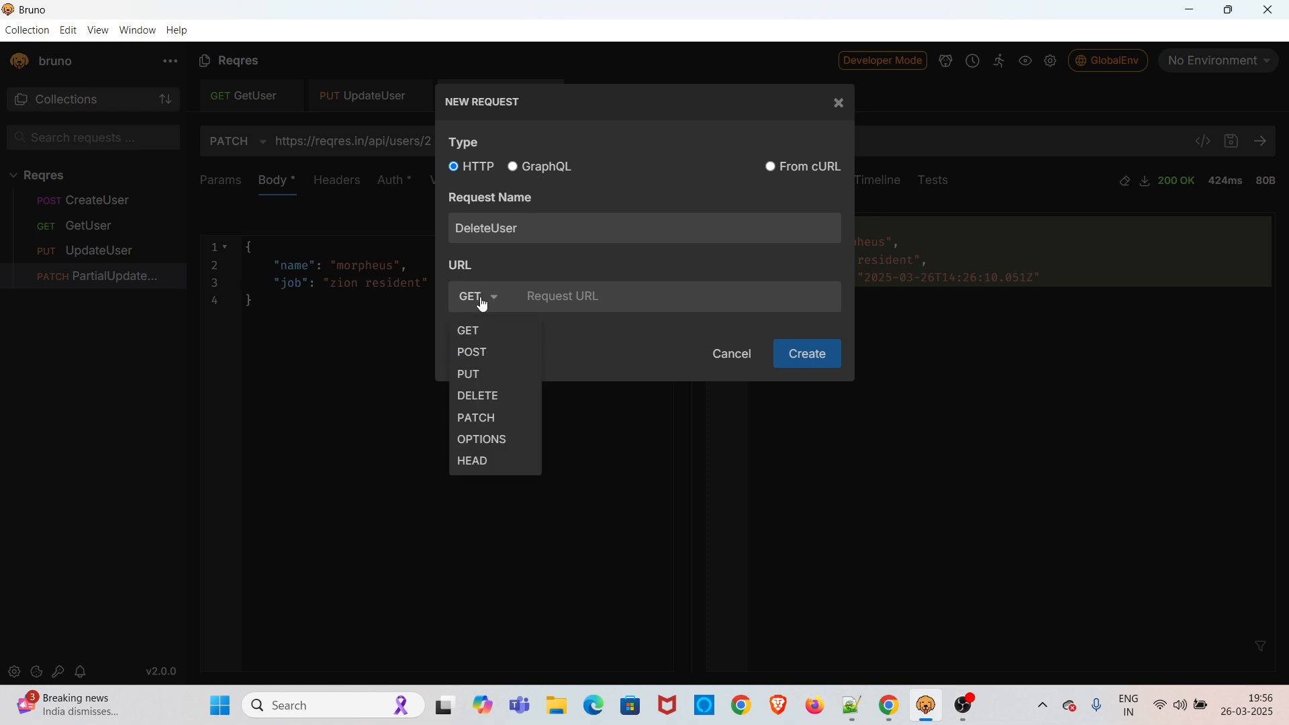
{"action": "left_click", "coordinate": [498, 396]}
{"action": "left_click", "coordinate": [889, 704]}
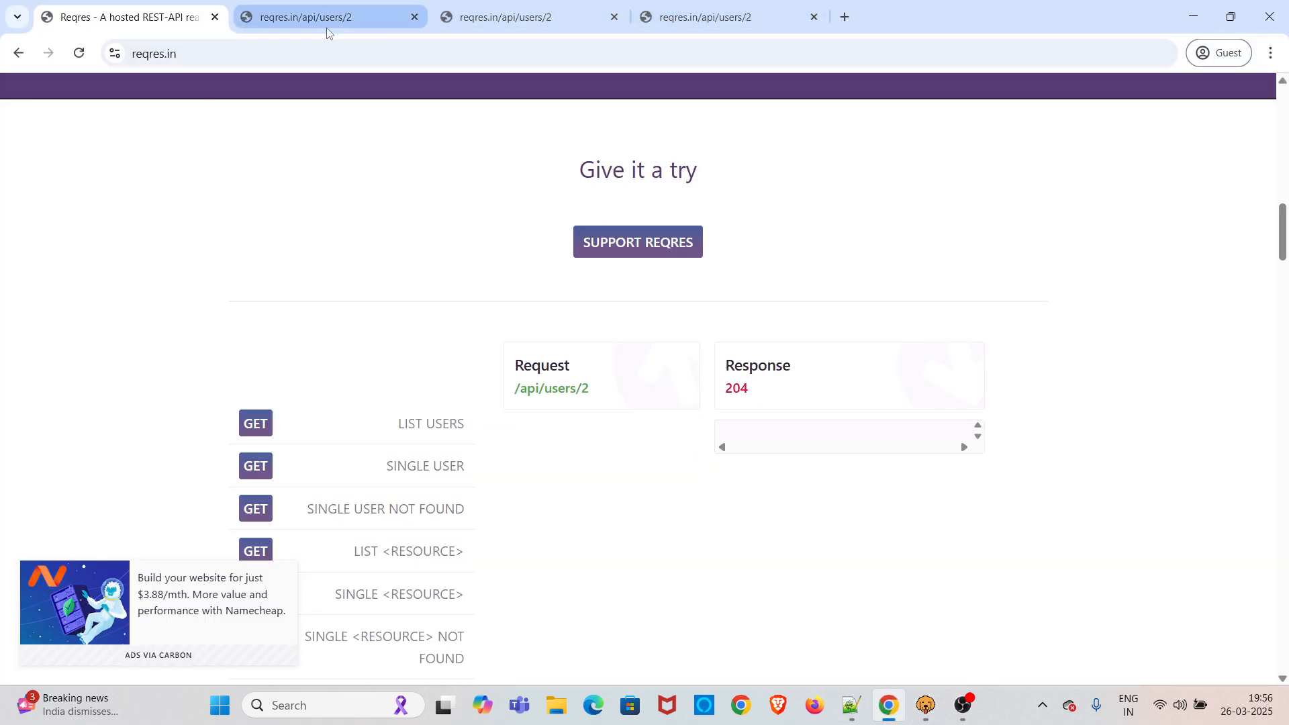
{"action": "scroll", "coordinate": [440, 449], "scroll_direction": "down", "scroll_amount": 5}
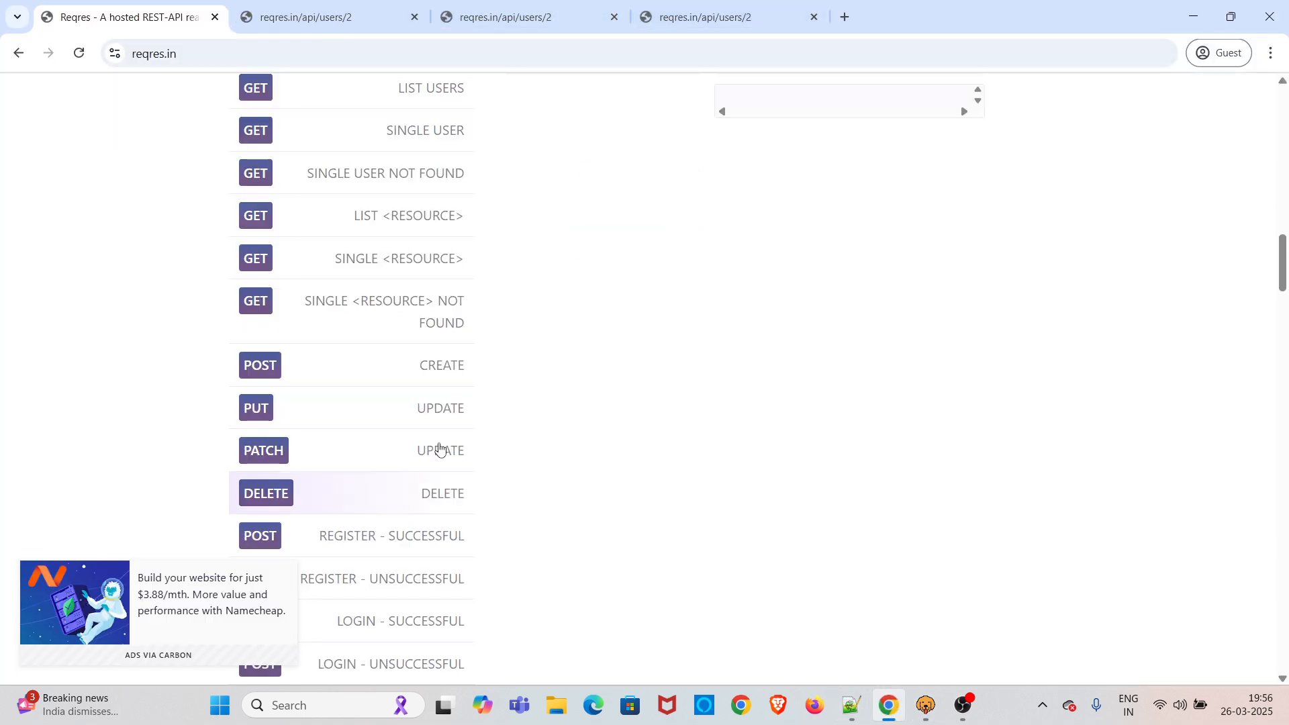
{"action": "middle_click", "coordinate": [444, 492]}
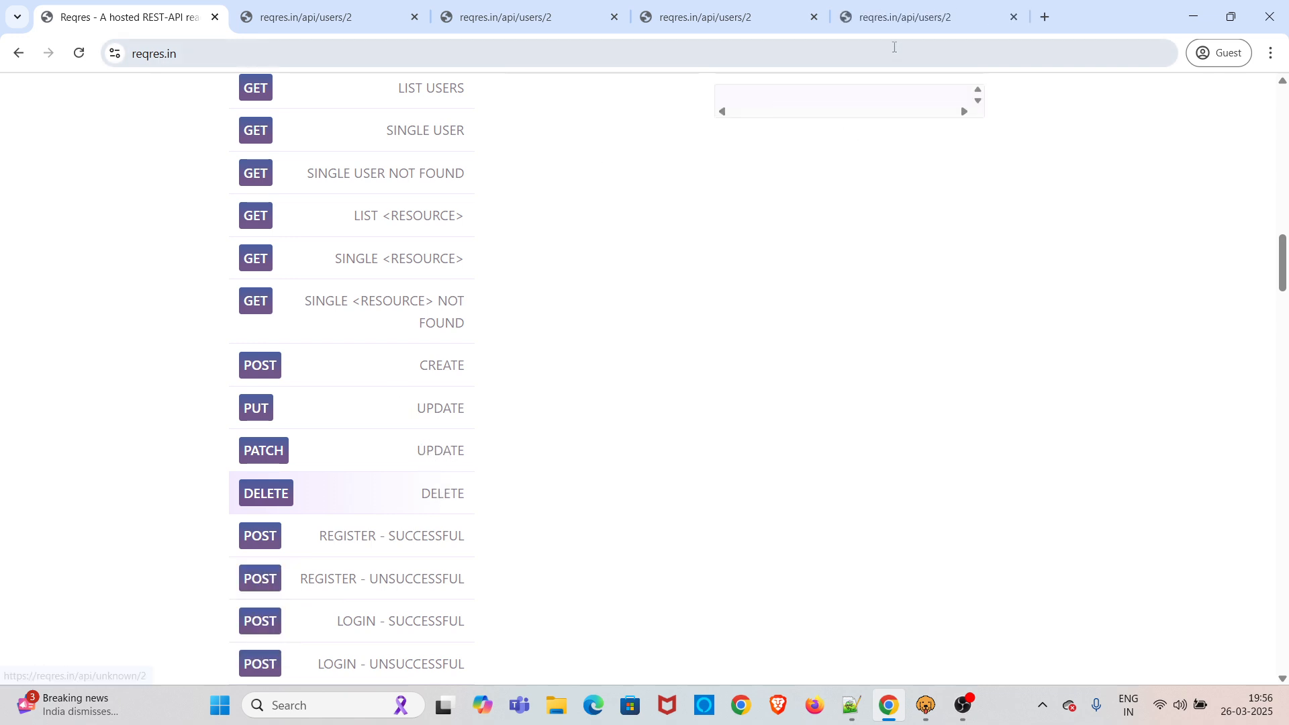
{"action": "left_click", "coordinate": [896, 19]}
{"action": "left_click", "coordinate": [423, 59]}
{"action": "key", "text": "ctrl+c"}
{"action": "left_click", "coordinate": [926, 705]}
{"action": "key", "text": "ctrl+v"}
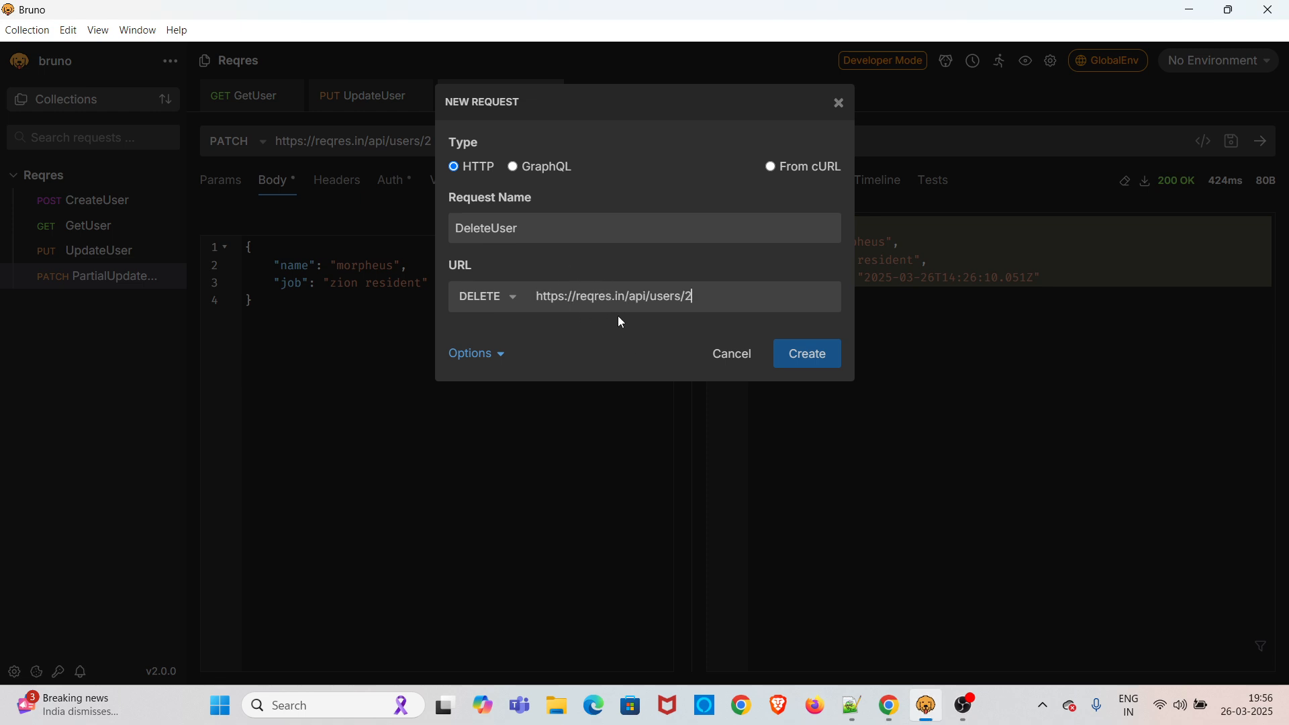
{"action": "left_click", "coordinate": [804, 368]}
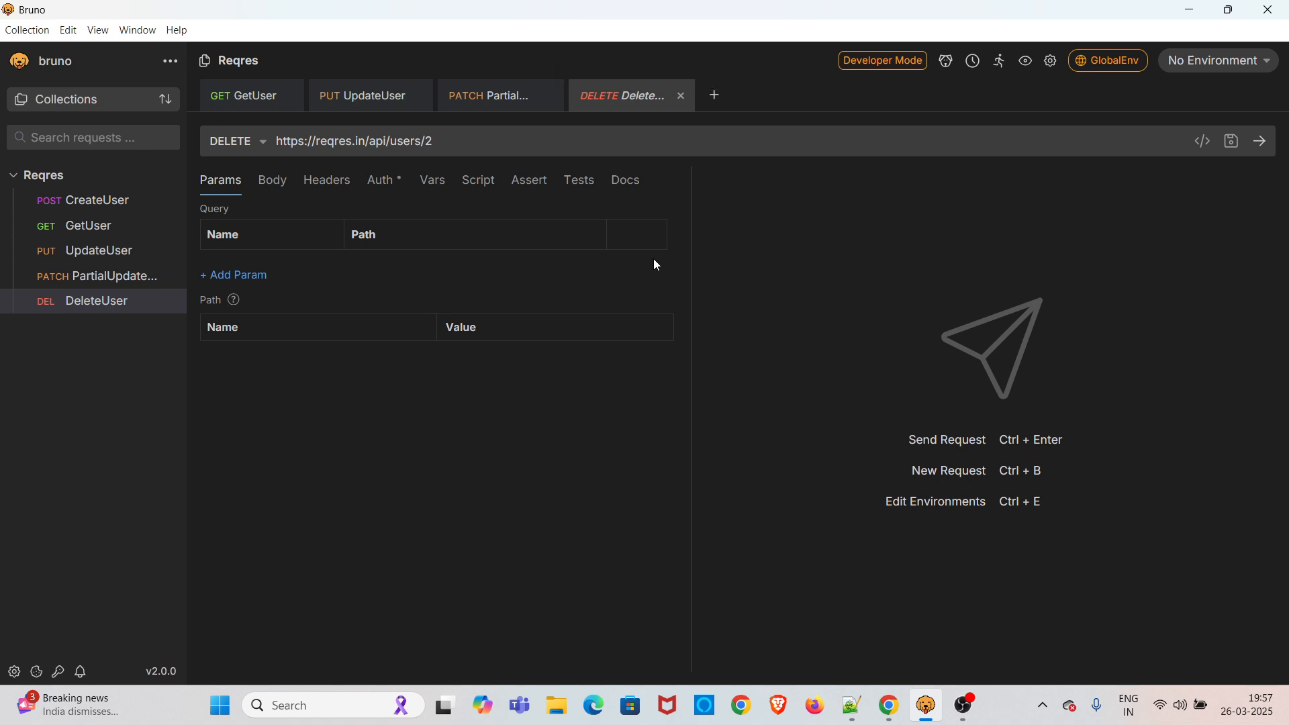
- Send the DeleteUser request and compare its response status with the one in the Reqres DELETE example in Chrome
{"action": "left_click", "coordinate": [1258, 146]}
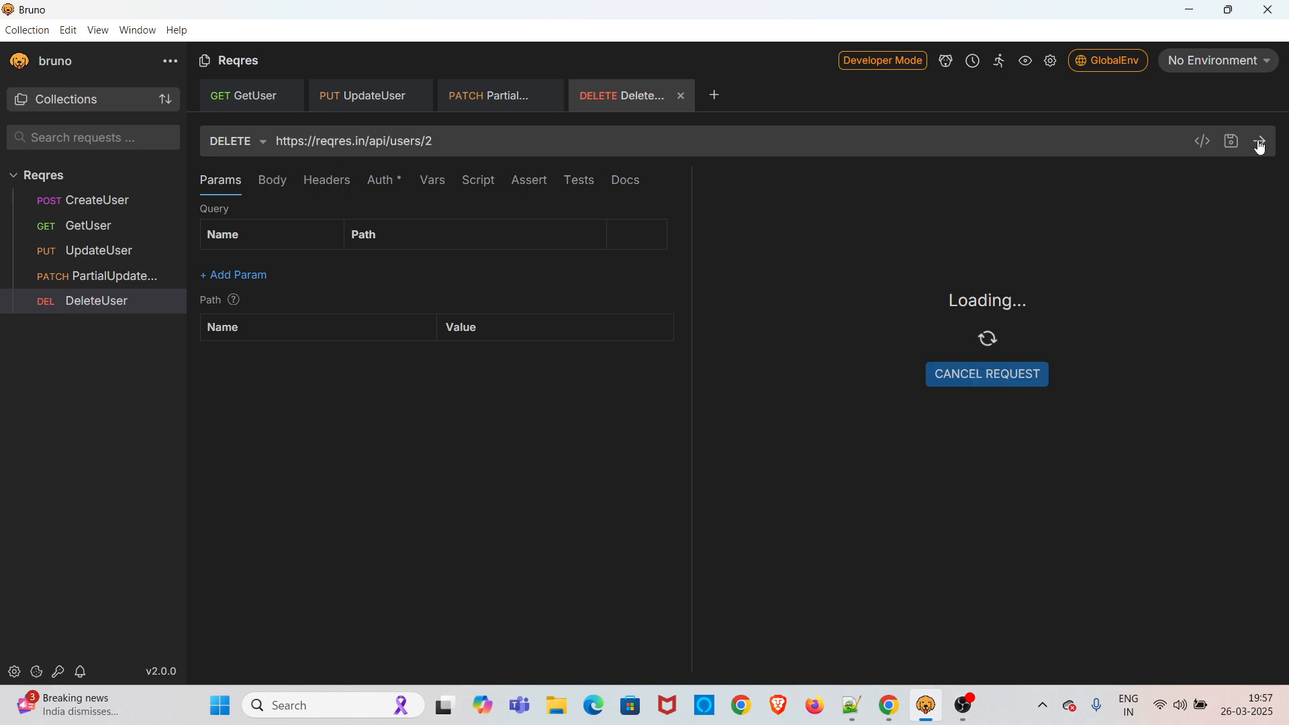
{"action": "left_click_drag", "start_coordinate": [1125, 180], "coordinate": [1201, 183]}
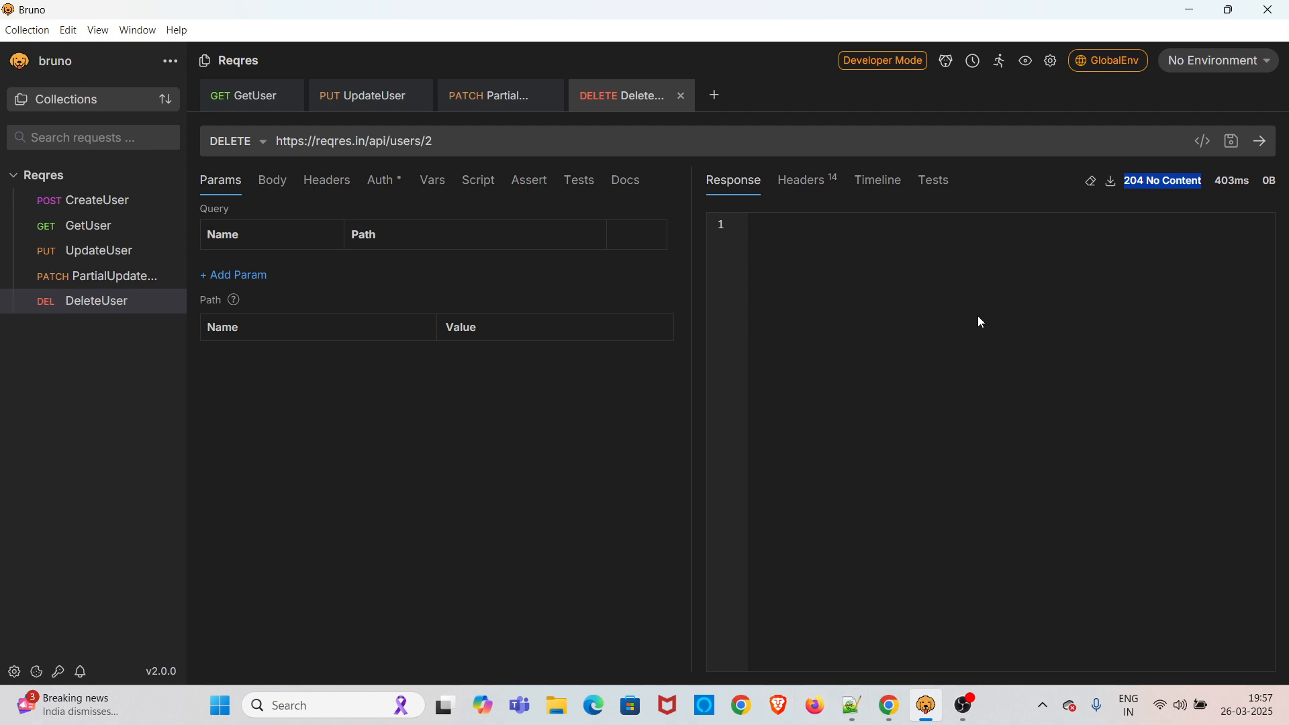
{"action": "left_click", "coordinate": [893, 705]}
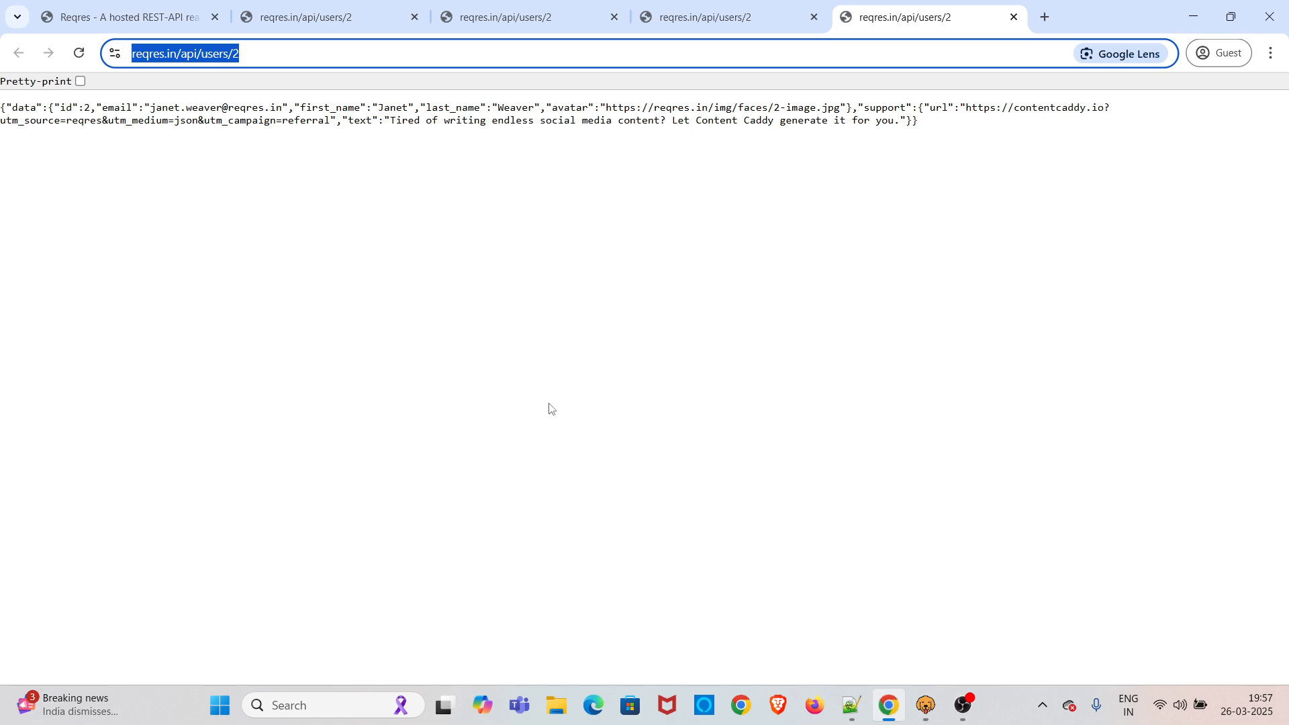
{"action": "left_click", "coordinate": [134, 16]}
{"action": "scroll", "coordinate": [457, 406], "scroll_direction": "up", "scroll_amount": 2}
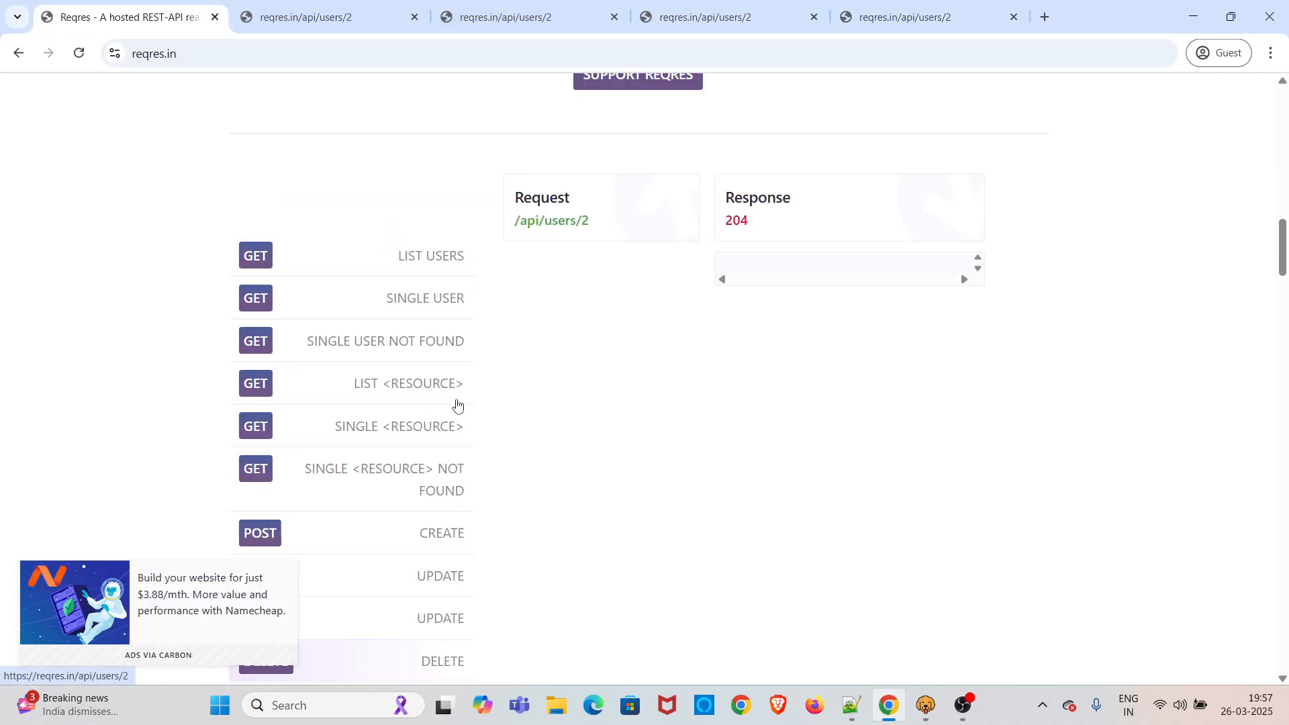
{"action": "scroll", "coordinate": [652, 282], "scroll_direction": "up", "scroll_amount": 1}
{"action": "left_click_drag", "start_coordinate": [794, 311], "coordinate": [722, 297]}
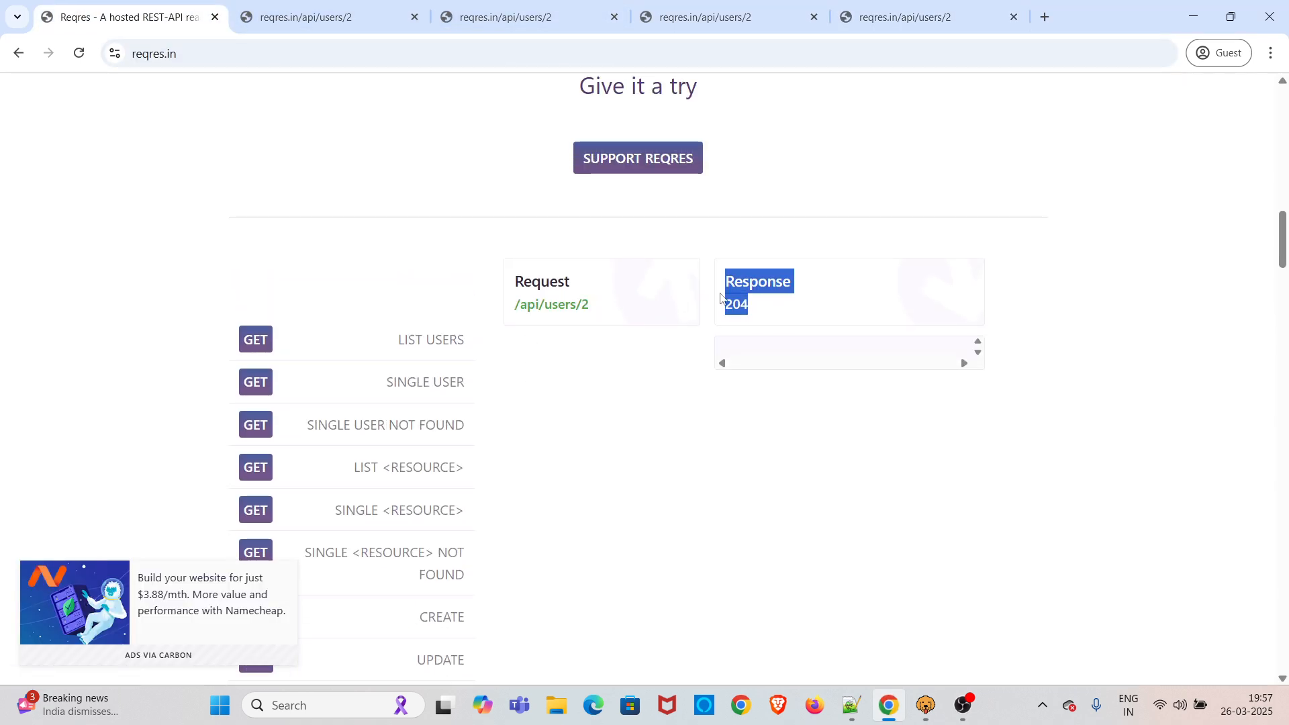